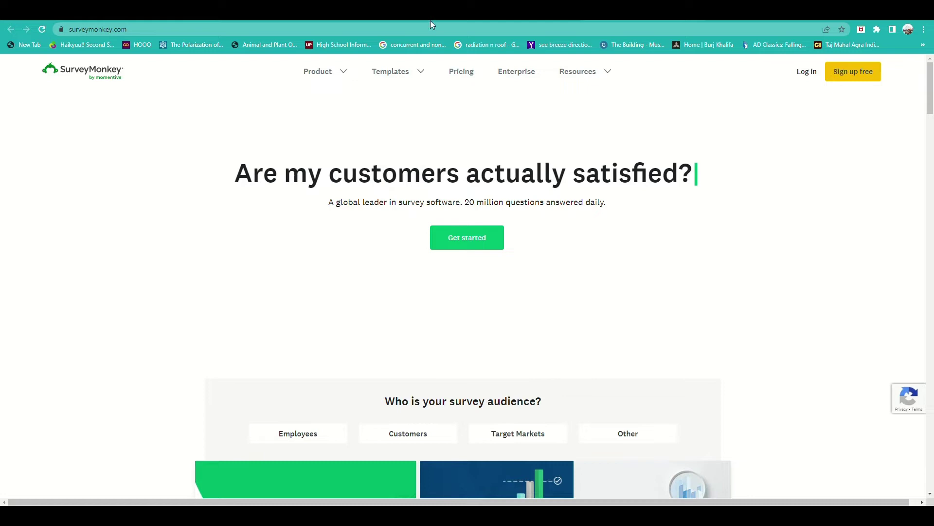
- Scroll down through the SurveyMonkey public homepage
{"action": "scroll", "coordinate": [548, 285], "scroll_direction": "down", "scroll_amount": 4}
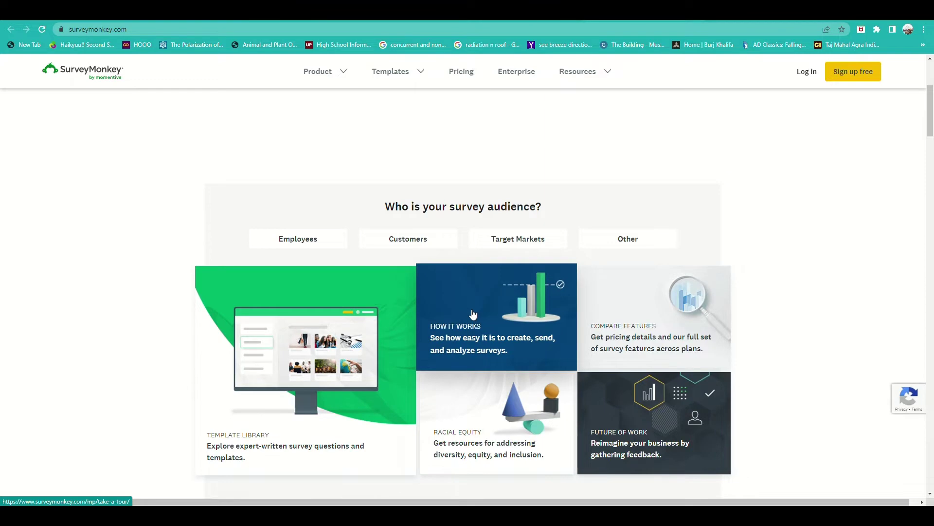
{"action": "scroll", "coordinate": [399, 390], "scroll_direction": "down", "scroll_amount": 6}
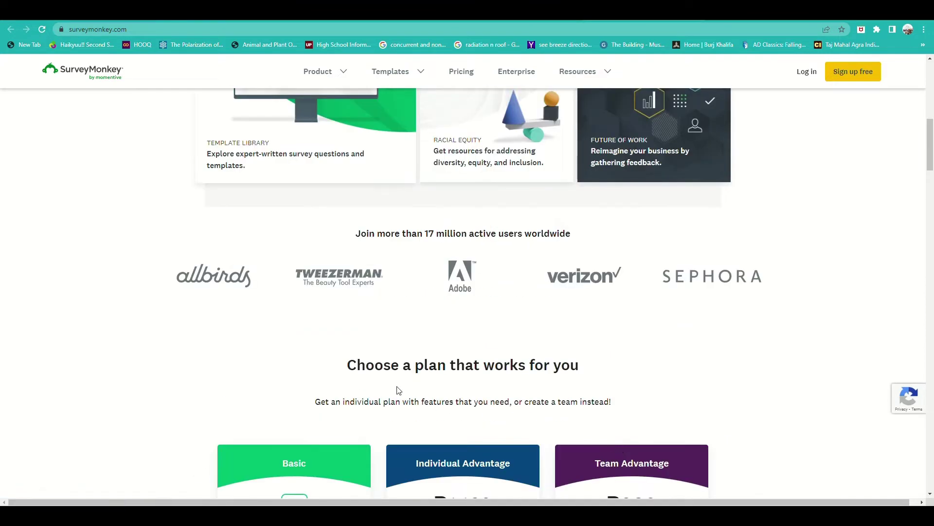
{"action": "scroll", "coordinate": [548, 398], "scroll_direction": "down", "scroll_amount": 2}
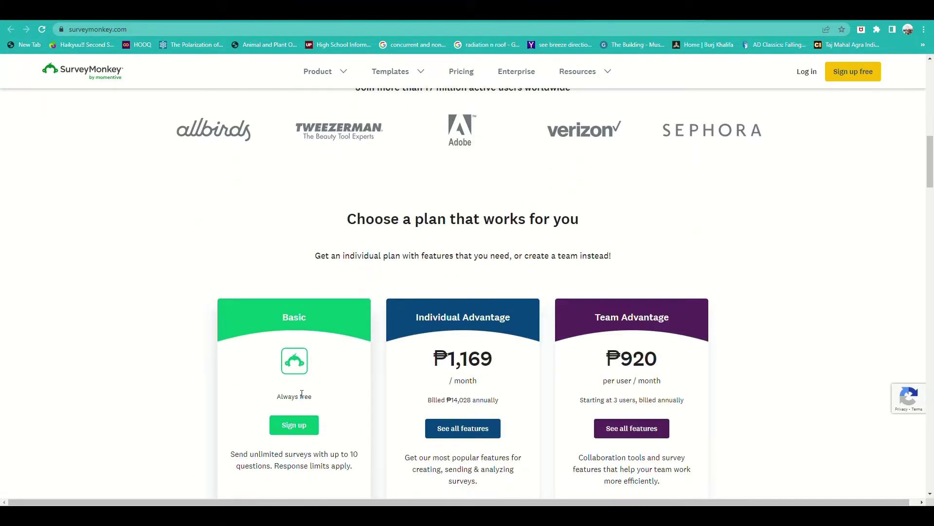
{"action": "scroll", "coordinate": [311, 424], "scroll_direction": "down", "scroll_amount": 4}
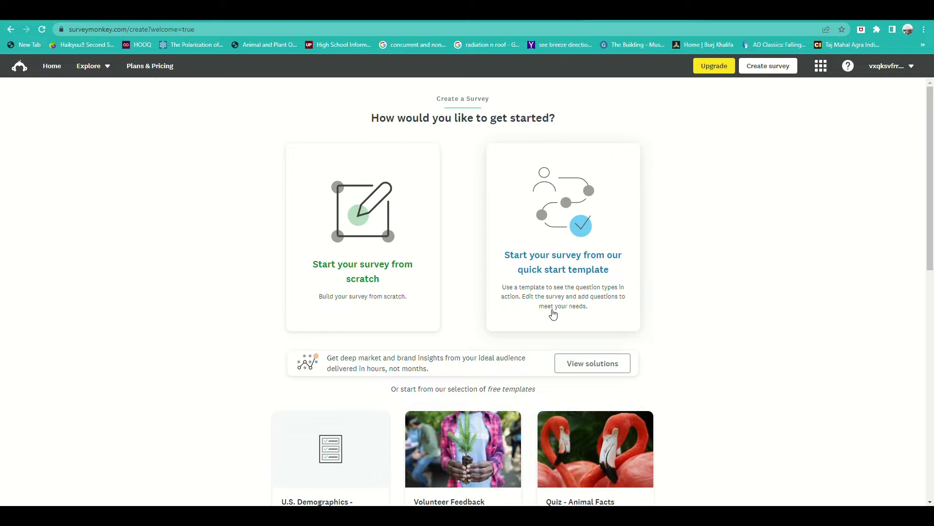
- Browse the free survey templates, then go to the account Home page
{"action": "scroll", "coordinate": [555, 316], "scroll_direction": "down", "scroll_amount": 4}
{"action": "scroll", "coordinate": [566, 331], "scroll_direction": "down", "scroll_amount": 4}
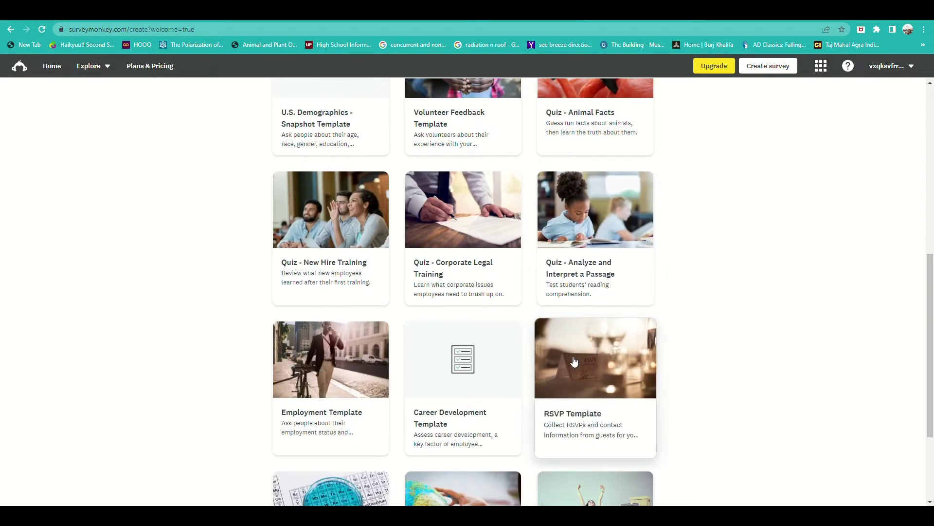
{"action": "scroll", "coordinate": [487, 351], "scroll_direction": "up", "scroll_amount": 8}
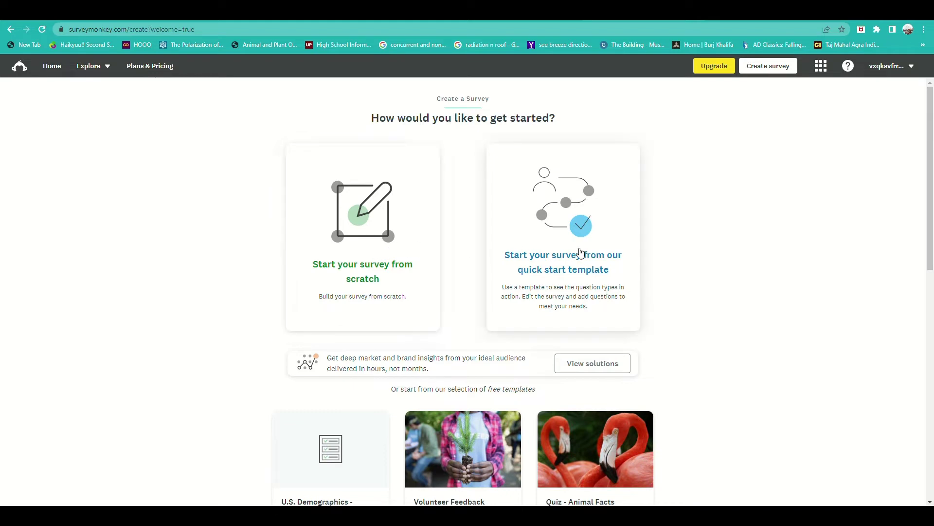
{"action": "scroll", "coordinate": [579, 255], "scroll_direction": "down", "scroll_amount": 4}
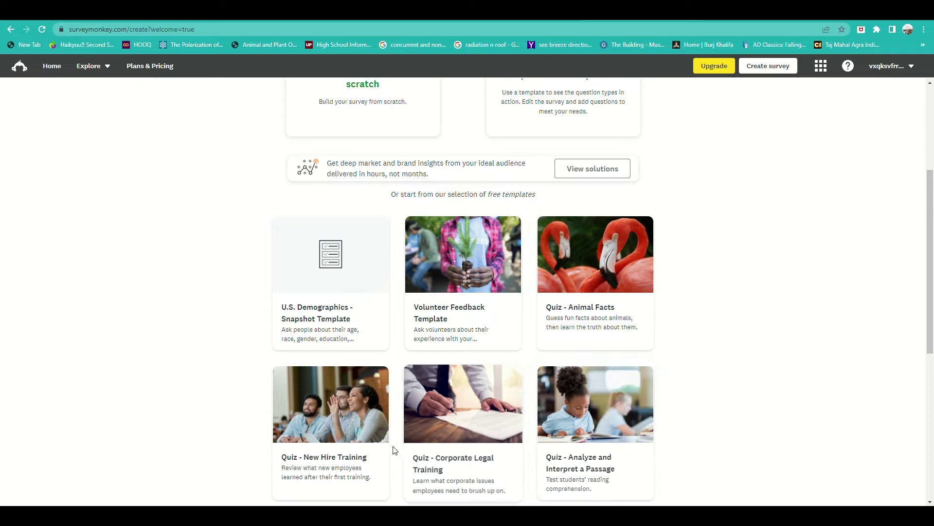
{"action": "scroll", "coordinate": [392, 447], "scroll_direction": "down", "scroll_amount": 2}
{"action": "scroll", "coordinate": [466, 421], "scroll_direction": "down", "scroll_amount": 4}
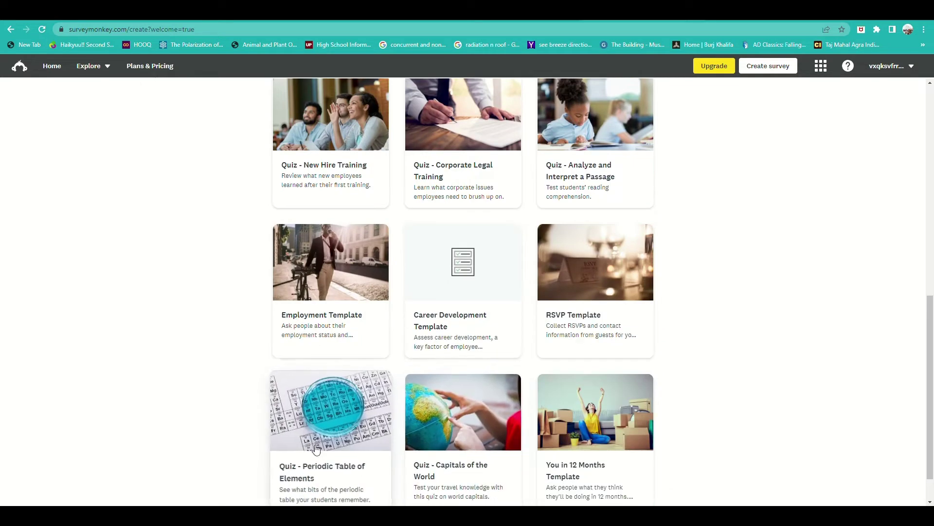
{"action": "scroll", "coordinate": [309, 471], "scroll_direction": "down", "scroll_amount": 1}
{"action": "scroll", "coordinate": [555, 340], "scroll_direction": "up", "scroll_amount": 11}
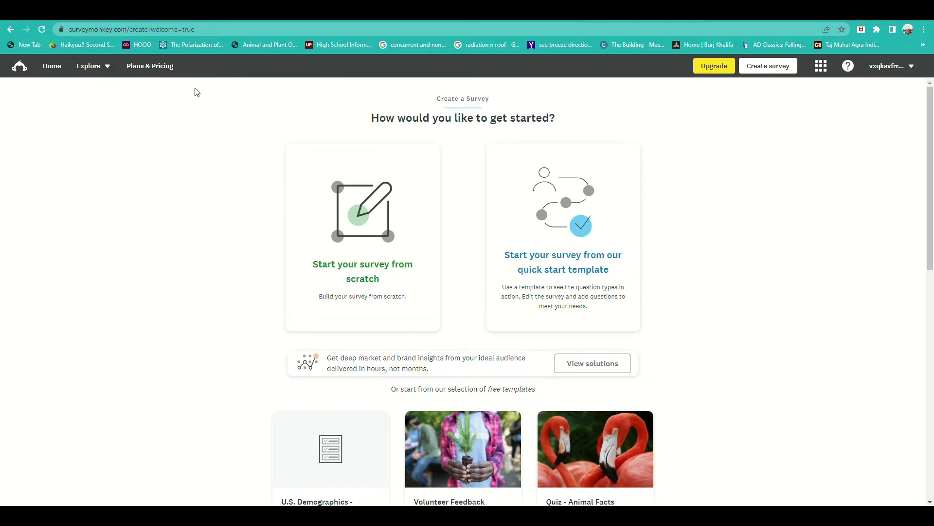
{"action": "left_click", "coordinate": [47, 68]}
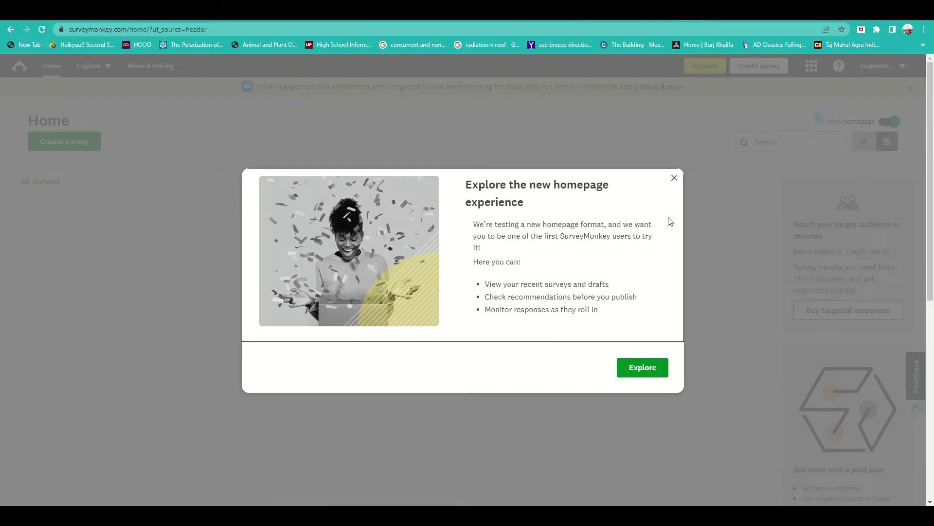
- Dismiss the new-homepage welcome dialog and open Plans & Pricing from Explore
{"action": "left_click", "coordinate": [636, 375]}
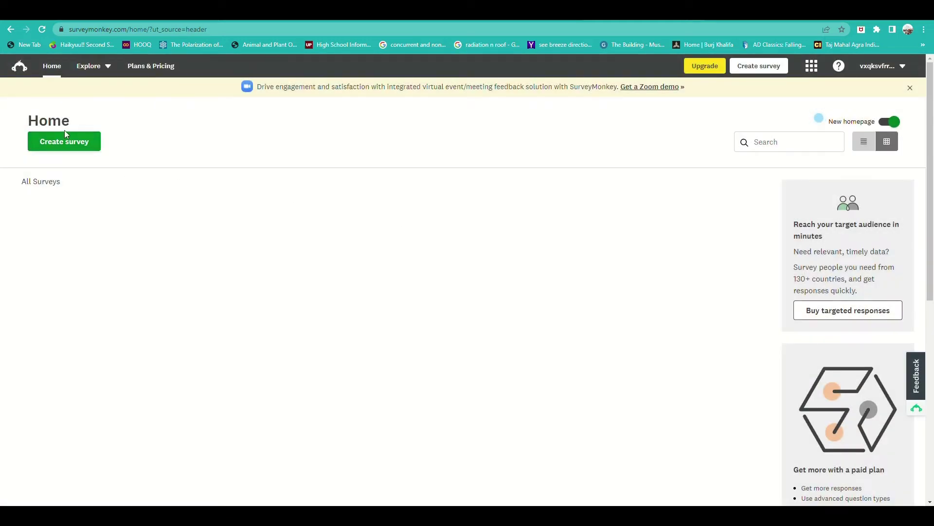
{"action": "left_click", "coordinate": [76, 64]}
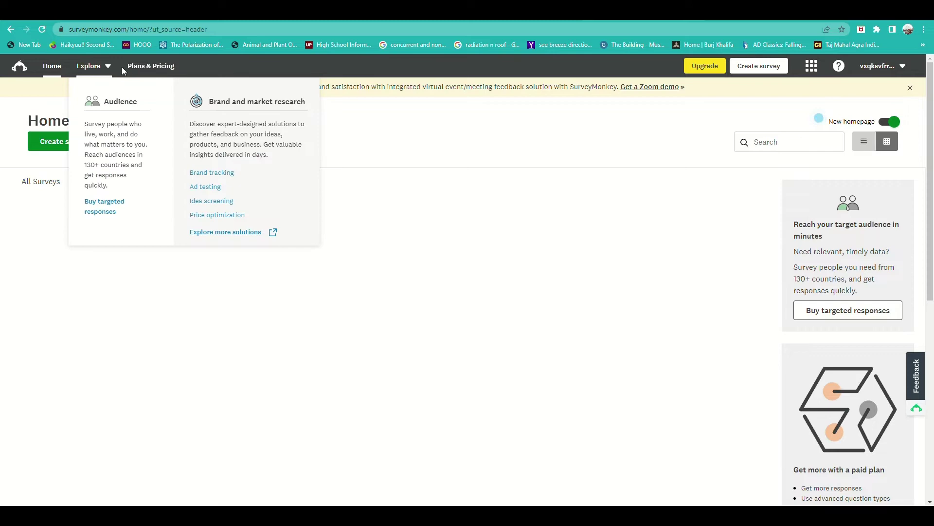
{"action": "left_click", "coordinate": [150, 68]}
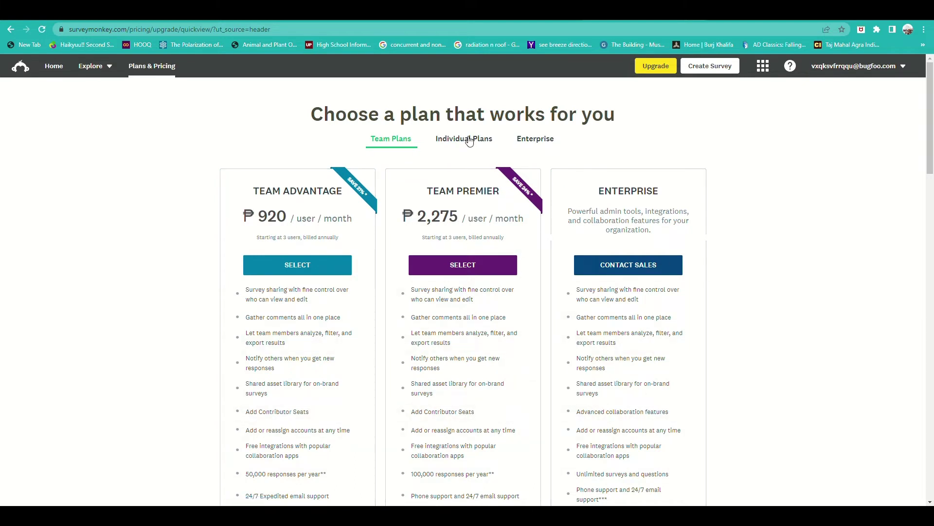
- Compare Individual, Enterprise and Team plans, ending on Team Advantage at ₱920 per user
{"action": "left_click", "coordinate": [450, 144]}
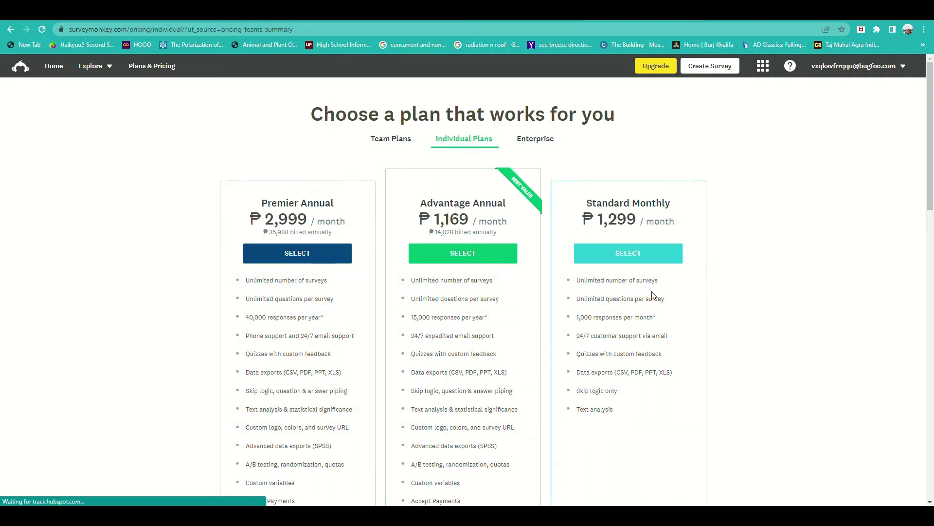
{"action": "left_click", "coordinate": [529, 143]}
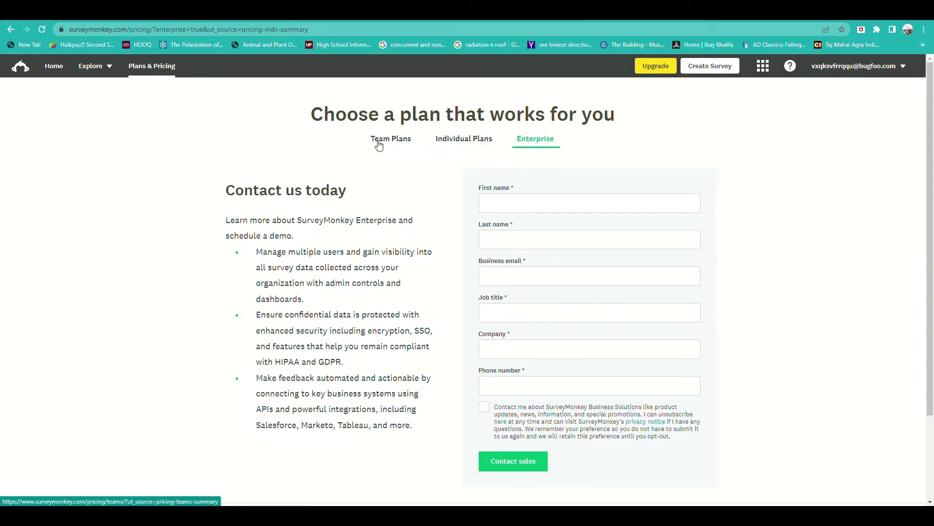
{"action": "left_click", "coordinate": [379, 144]}
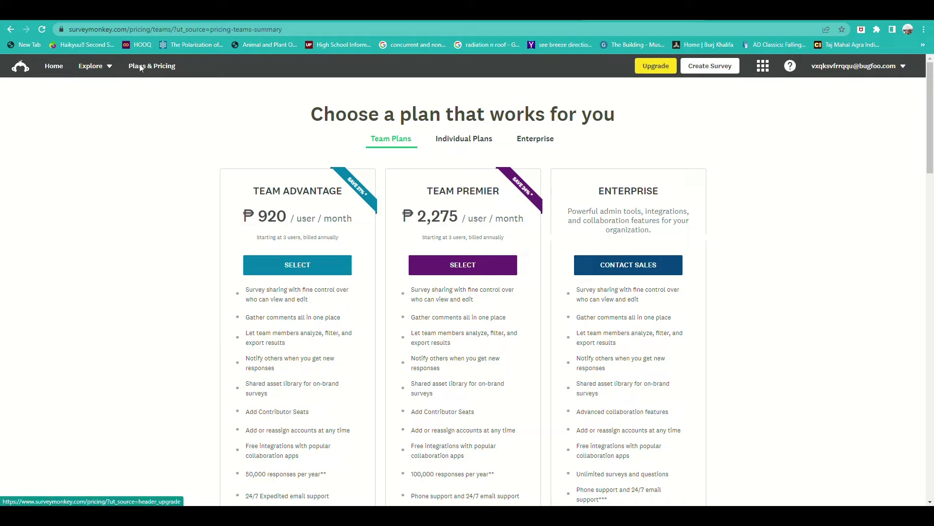
{"action": "scroll", "coordinate": [679, 318], "scroll_direction": "down", "scroll_amount": 9}
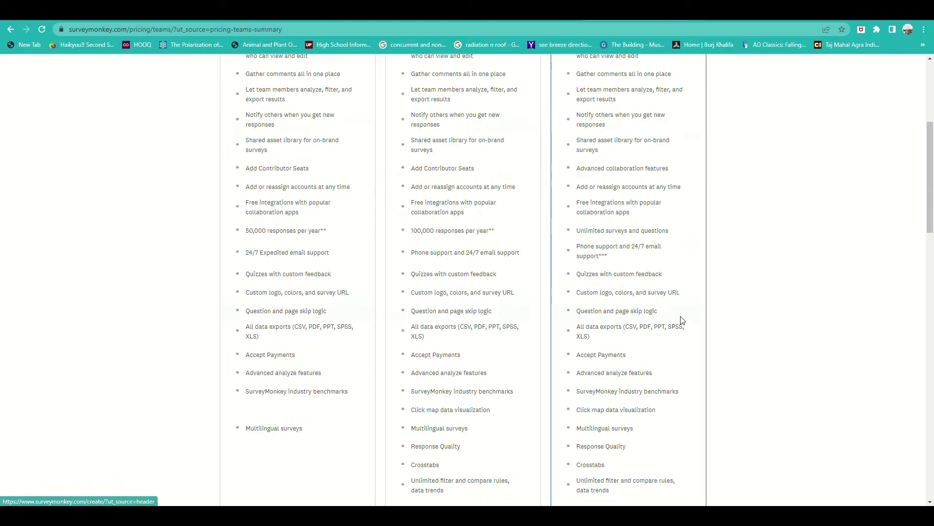
{"action": "scroll", "coordinate": [726, 309], "scroll_direction": "up", "scroll_amount": 5}
{"action": "scroll", "coordinate": [726, 309], "scroll_direction": "up", "scroll_amount": 4}
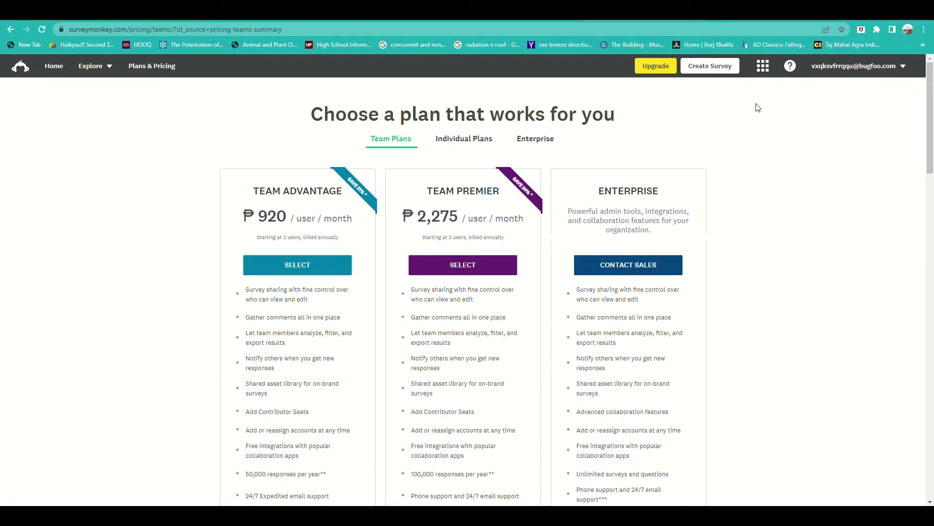
- Start a blank survey from scratch titled 'favorites'
{"action": "left_click", "coordinate": [733, 69]}
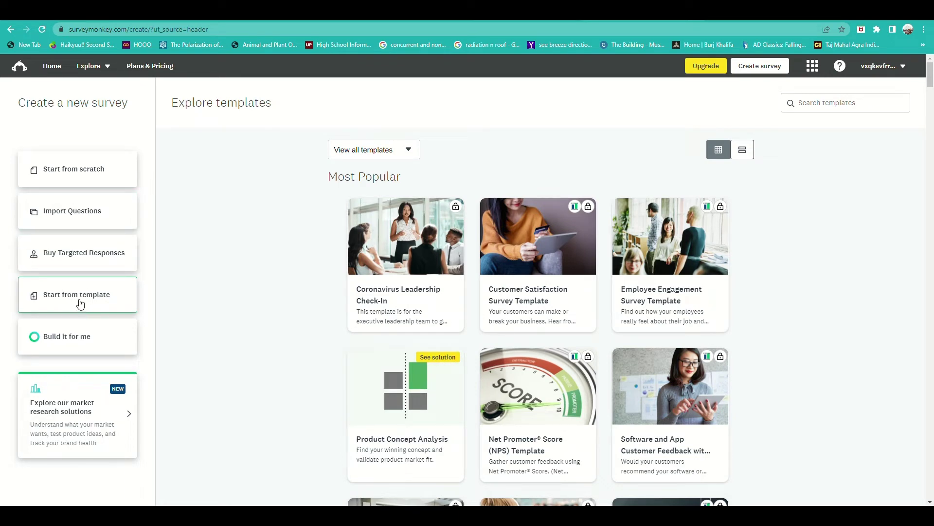
{"action": "left_click", "coordinate": [93, 175]}
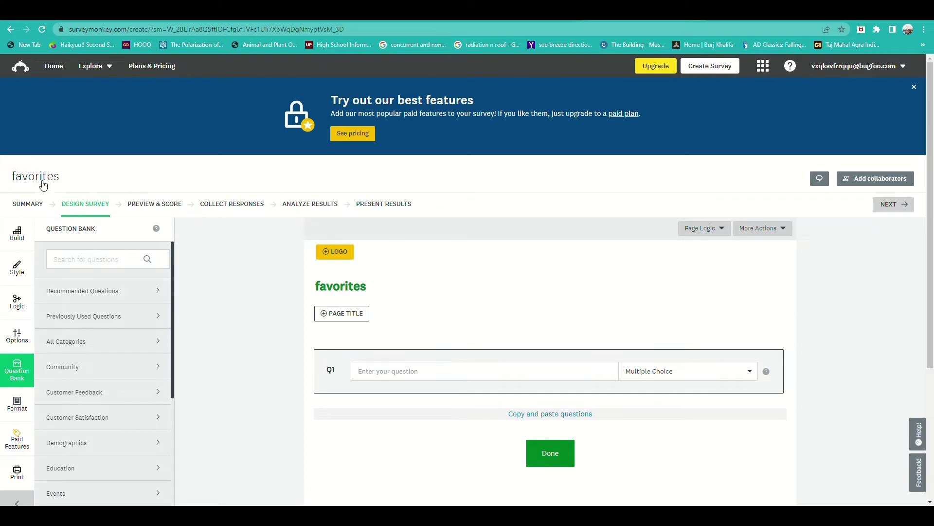
{"action": "left_click", "coordinate": [32, 205]}
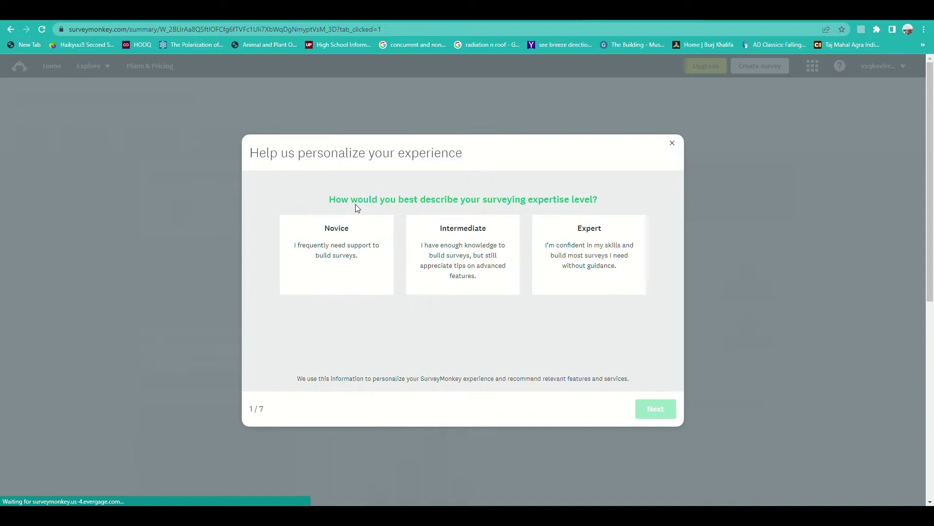
{"action": "left_click", "coordinate": [673, 144]}
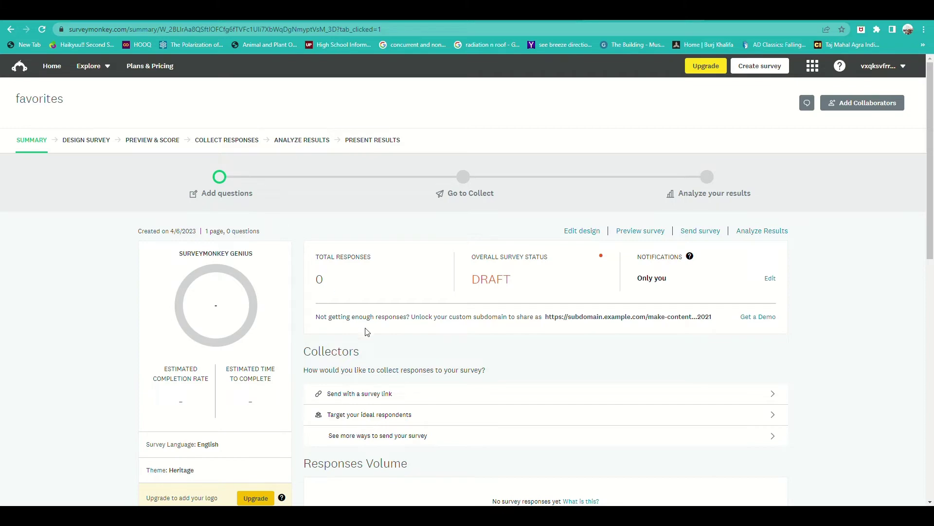
{"action": "scroll", "coordinate": [368, 332], "scroll_direction": "down", "scroll_amount": 4}
{"action": "scroll", "coordinate": [336, 381], "scroll_direction": "up", "scroll_amount": 4}
{"action": "left_click", "coordinate": [104, 144]}
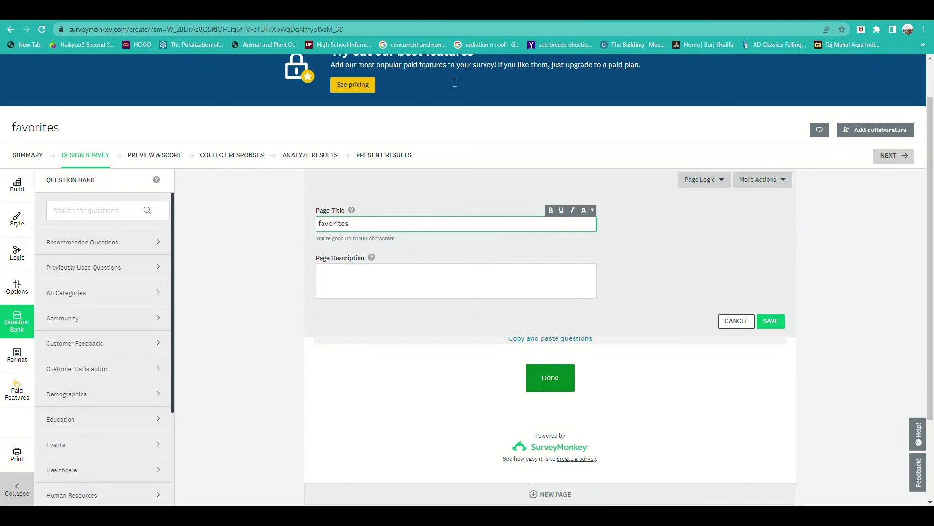
- Save 'favorites' as the page title and paste 'What is your favorite color?' into Q1
{"action": "left_click", "coordinate": [330, 441]}
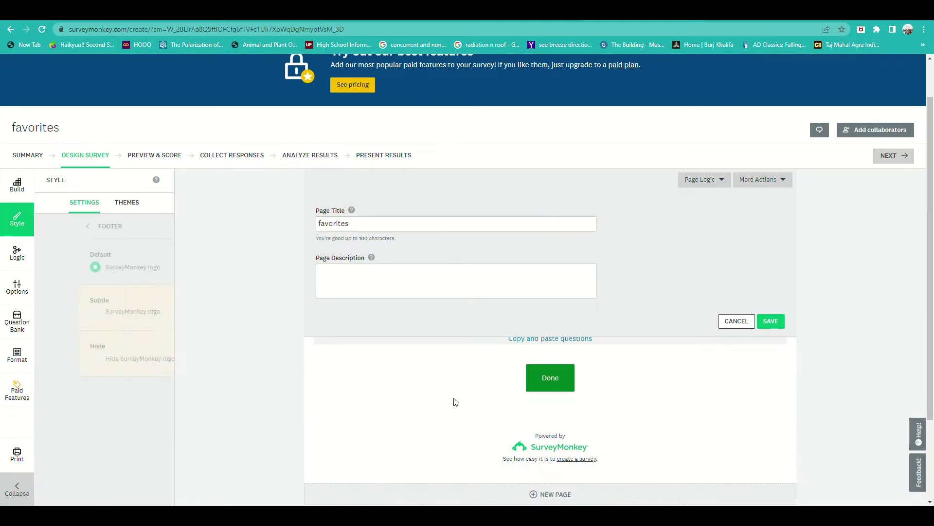
{"action": "left_click", "coordinate": [771, 321]}
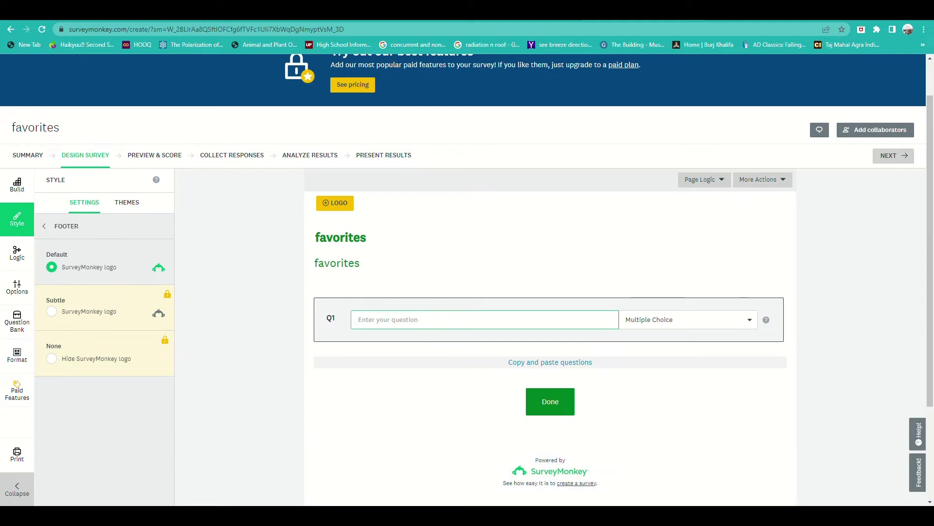
{"action": "mouse_move", "coordinate": [468, 516]}
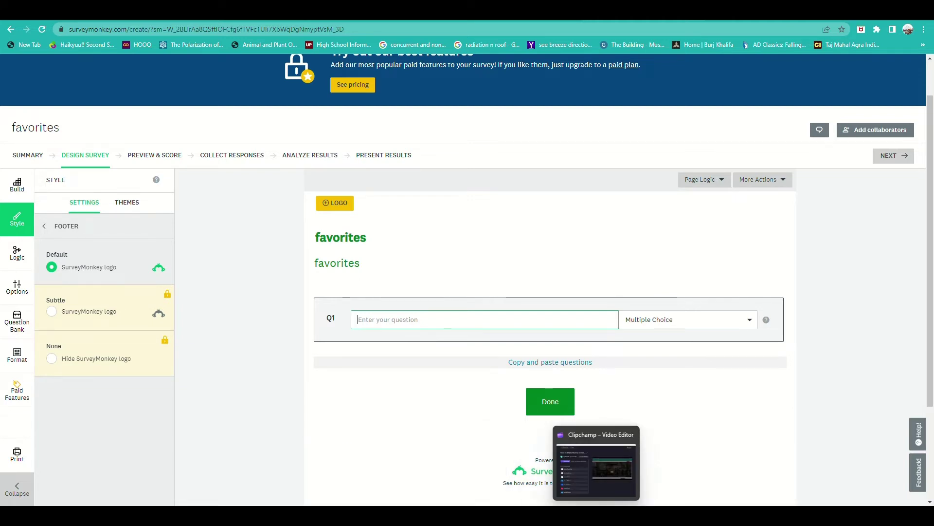
{"action": "left_click", "coordinate": [597, 516]}
{"action": "triple_click", "coordinate": [775, 53]}
{"action": "key", "text": "ctrl+c"}
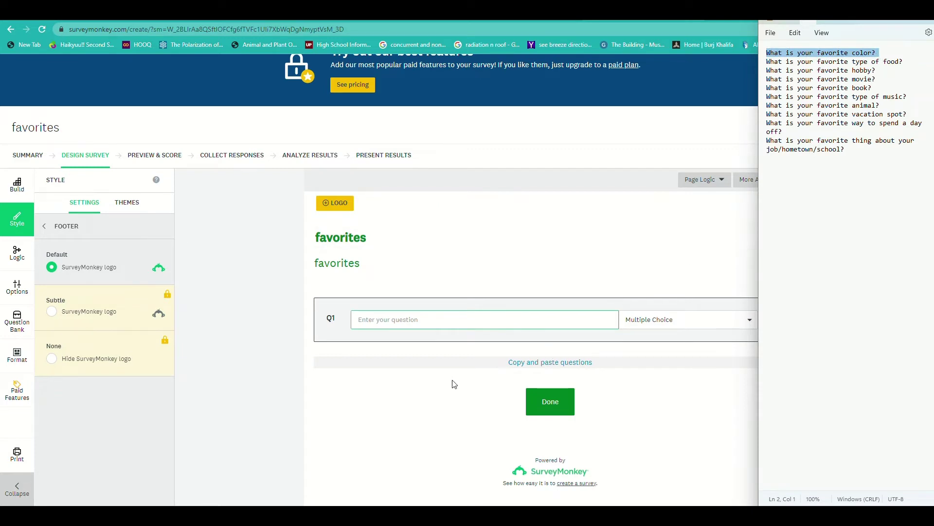
{"action": "left_click", "coordinate": [475, 327]}
{"action": "key", "text": "ctrl+v"}
- Make Q1 a Single Textbox question, dismiss the suggested questions, and save
{"action": "left_click", "coordinate": [680, 318]}
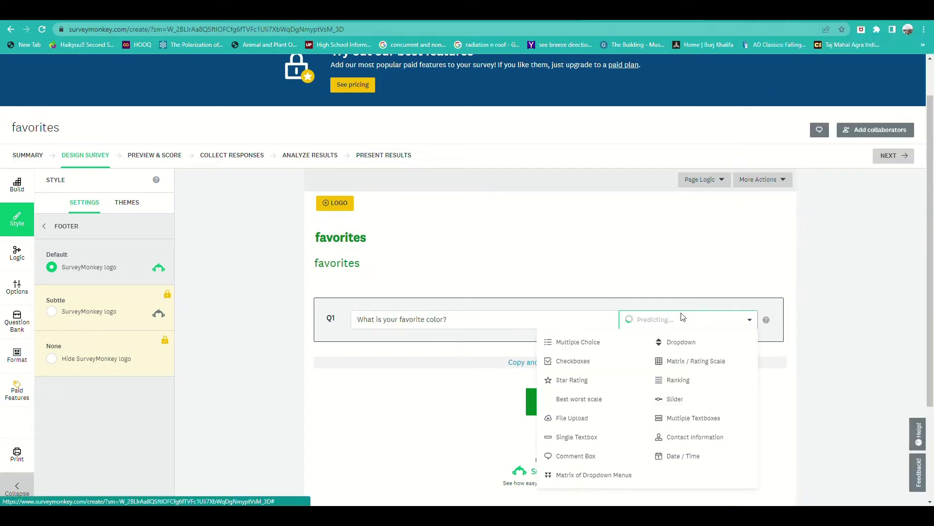
{"action": "left_click", "coordinate": [682, 317]}
{"action": "left_click", "coordinate": [679, 324]}
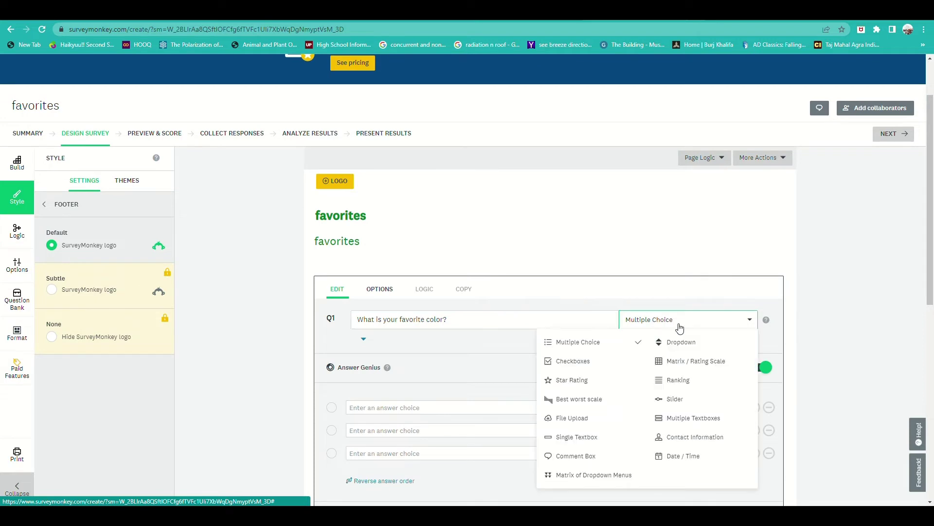
{"action": "left_click", "coordinate": [575, 441]}
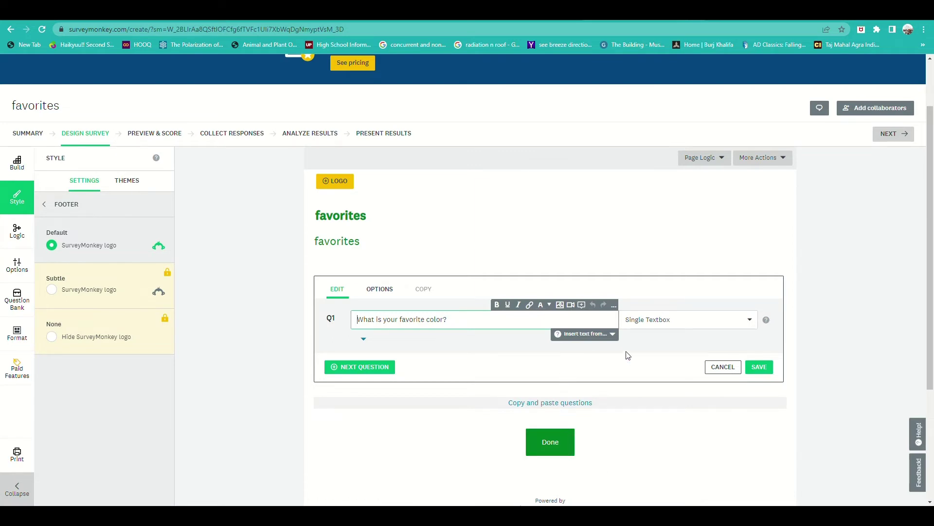
{"action": "left_click", "coordinate": [364, 340]}
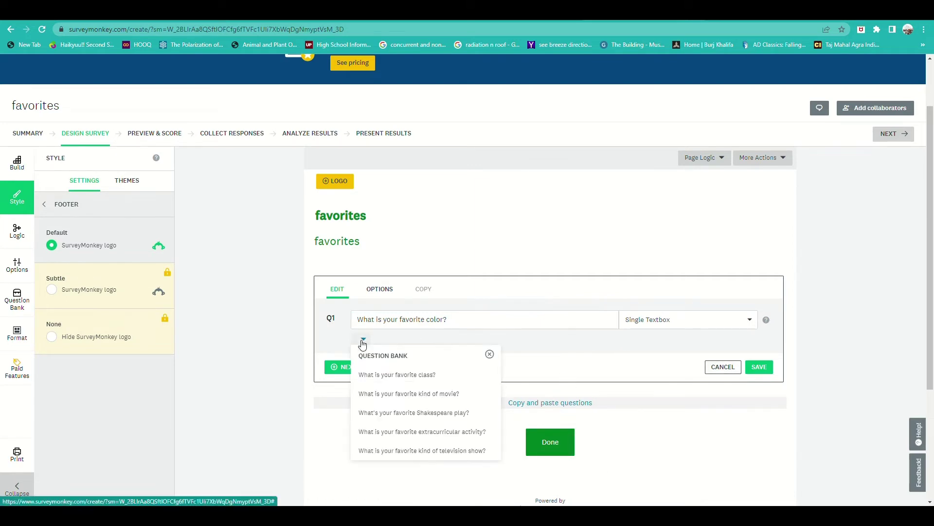
{"action": "left_click", "coordinate": [630, 352]}
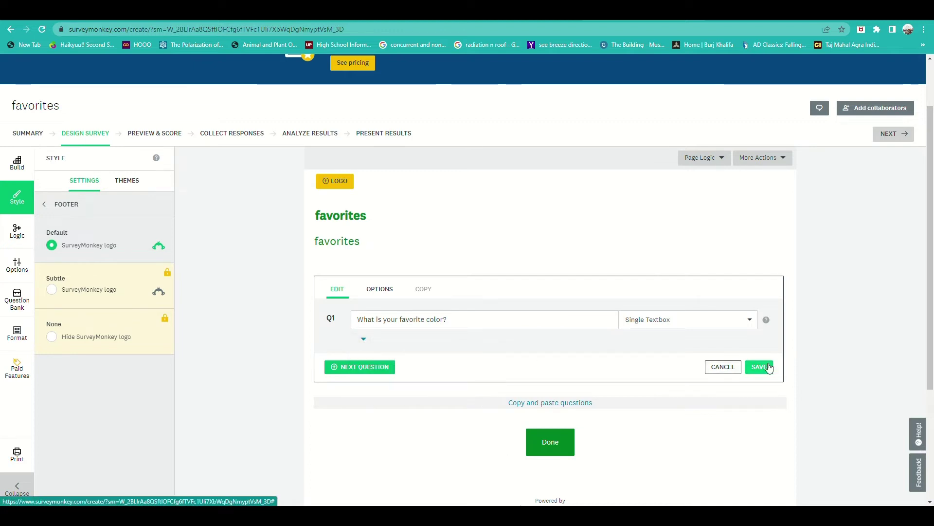
{"action": "left_click", "coordinate": [356, 368]}
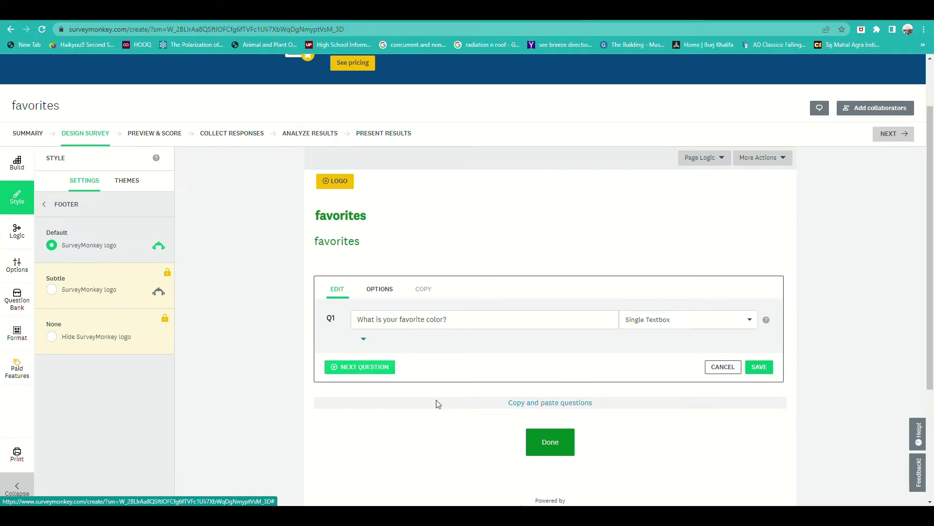
- Close the Import Questions dialog unused and add an empty Multiple Choice Q2
{"action": "left_click", "coordinate": [550, 404]}
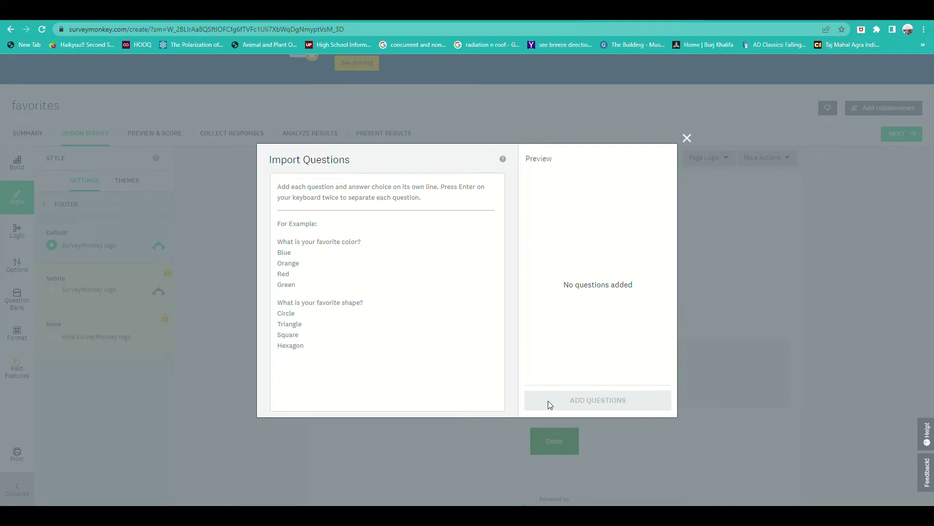
{"action": "left_click", "coordinate": [687, 138]}
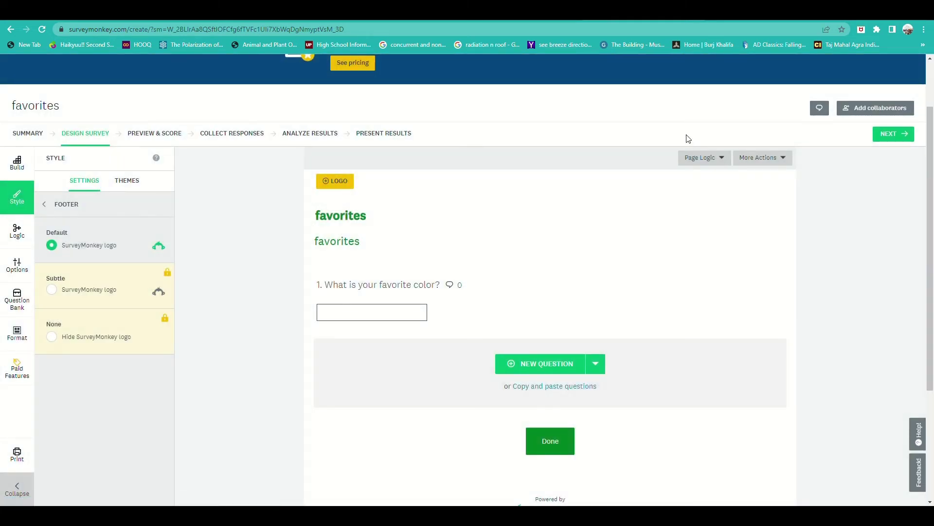
{"action": "left_click", "coordinate": [524, 367]}
{"action": "scroll", "coordinate": [594, 414], "scroll_direction": "down", "scroll_amount": 5}
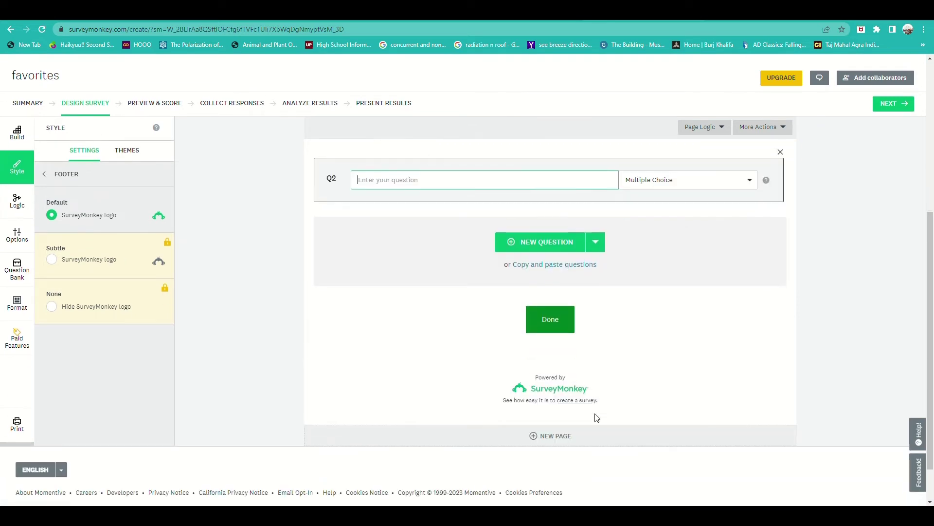
{"action": "scroll", "coordinate": [608, 413], "scroll_direction": "up", "scroll_amount": 1}
{"action": "scroll", "coordinate": [608, 418], "scroll_direction": "up", "scroll_amount": 1}
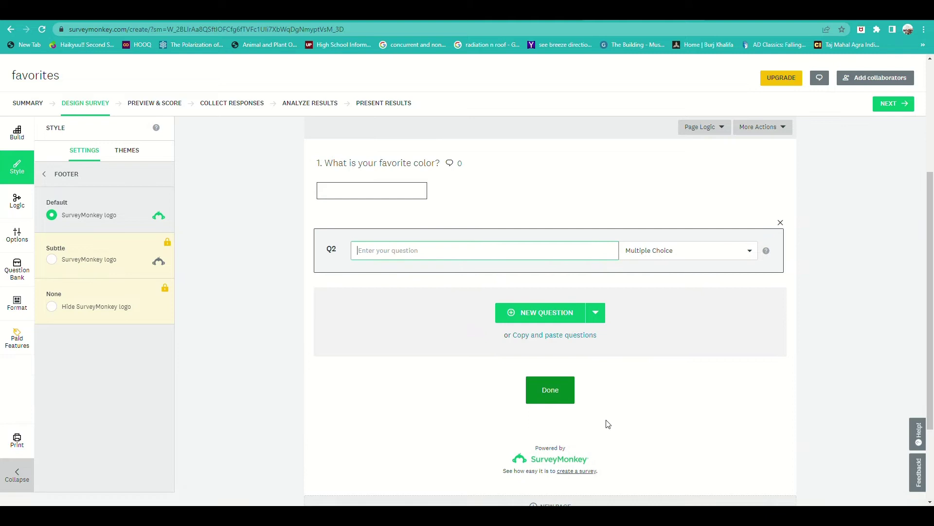
{"action": "scroll", "coordinate": [651, 401], "scroll_direction": "down", "scroll_amount": 3}
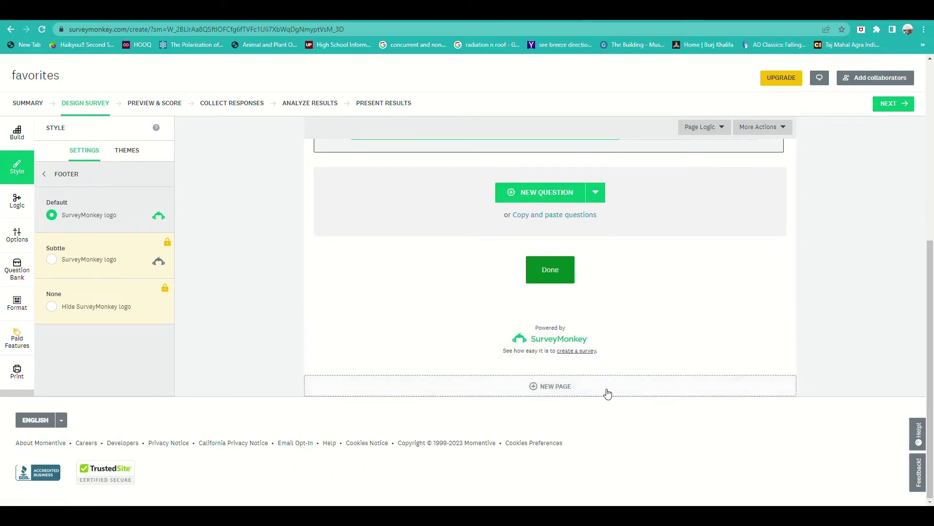
{"action": "scroll", "coordinate": [607, 392], "scroll_direction": "up", "scroll_amount": 2}
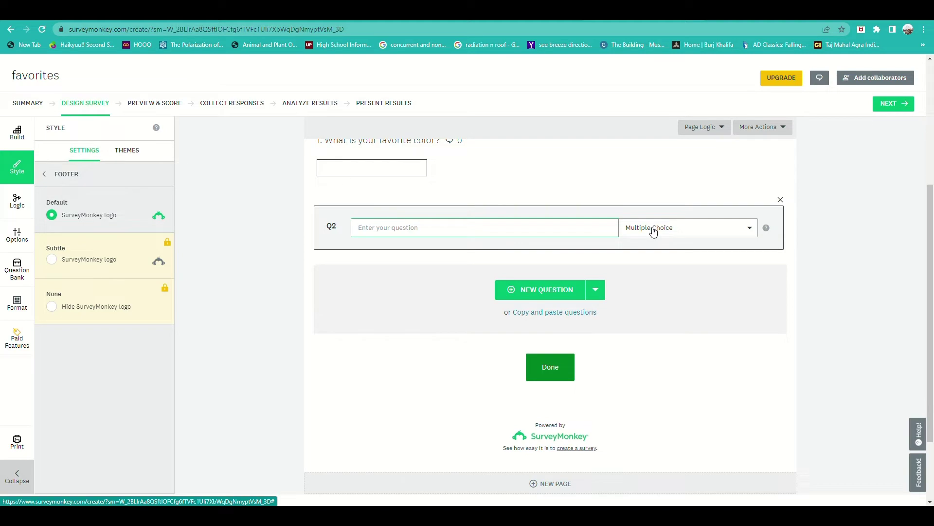
- Copy the favorite-color question so a duplicate follows question 1
{"action": "scroll", "coordinate": [654, 231], "scroll_direction": "up", "scroll_amount": 3}
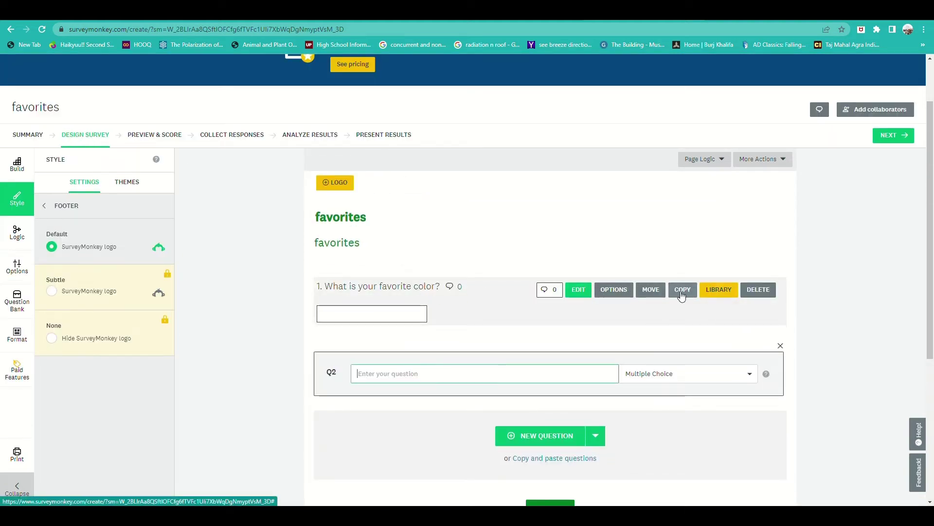
{"action": "left_click", "coordinate": [681, 292]}
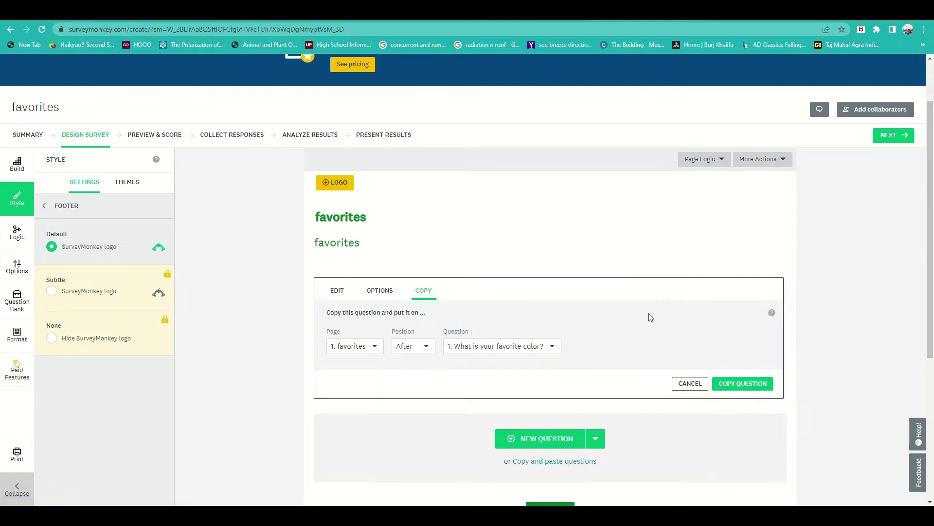
{"action": "left_click", "coordinate": [511, 347]}
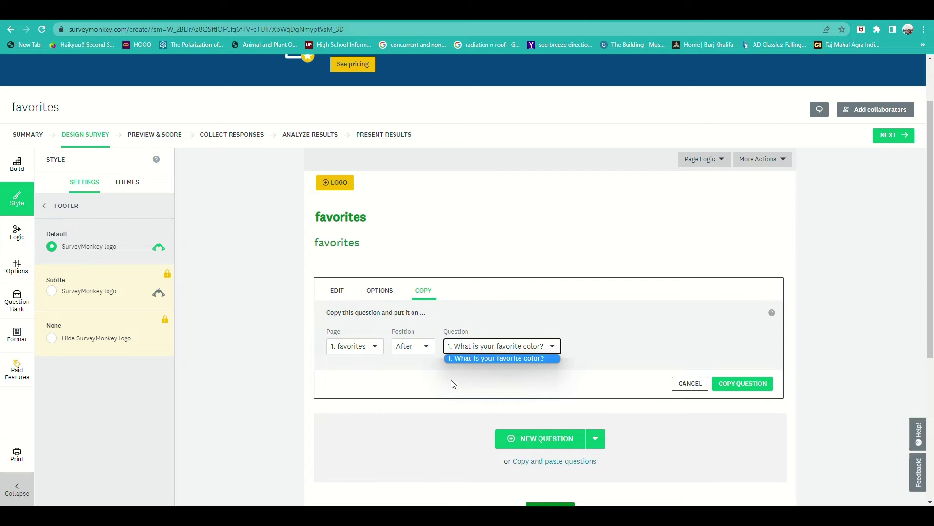
{"action": "left_click", "coordinate": [735, 389]}
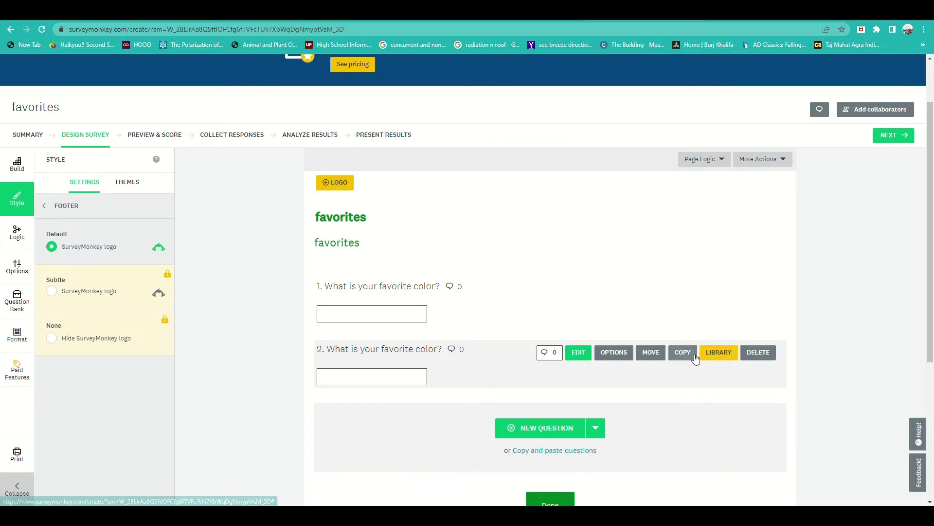
- Keep copying the question after each new one until five favorite-color questions exist
{"action": "left_click", "coordinate": [612, 353]}
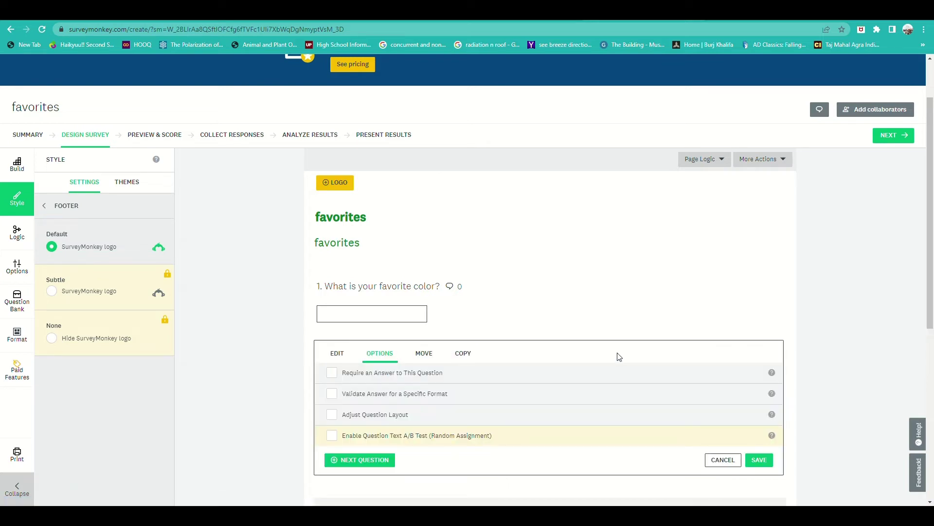
{"action": "left_click", "coordinate": [462, 353]}
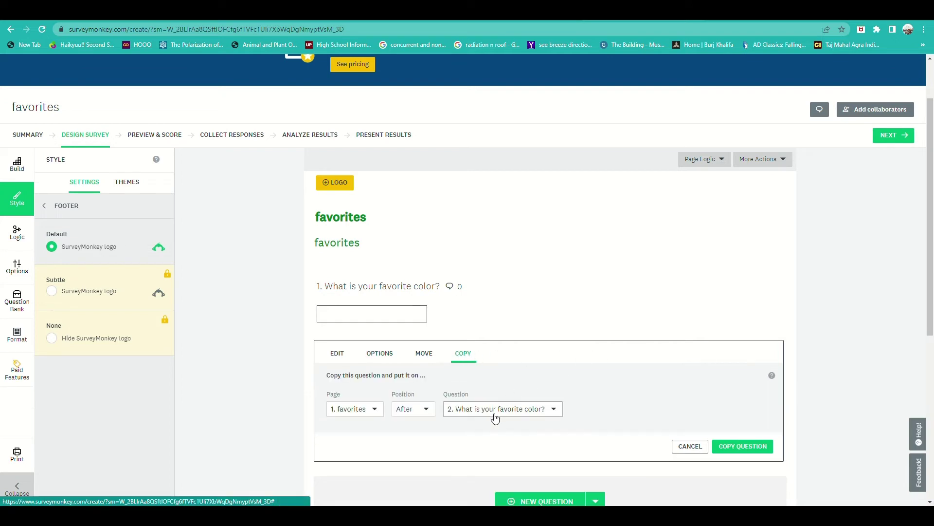
{"action": "scroll", "coordinate": [736, 397], "scroll_direction": "down", "scroll_amount": 3}
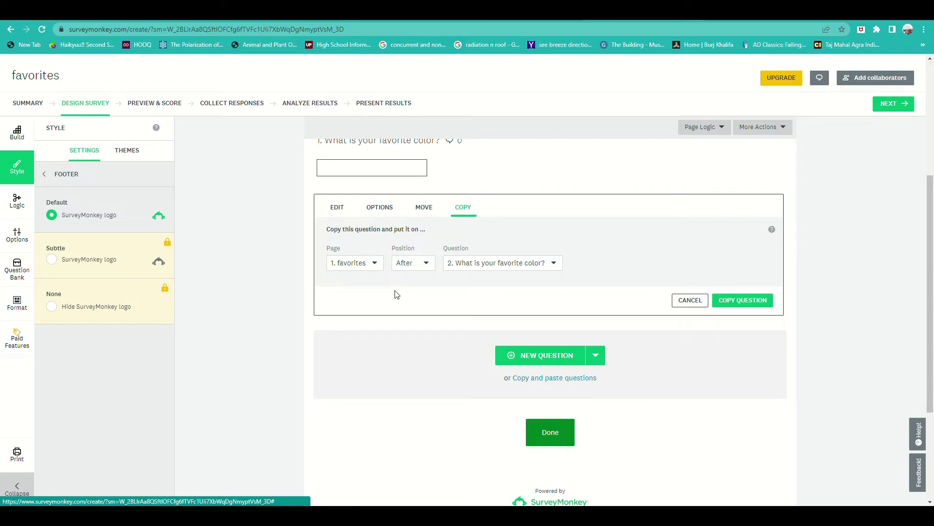
{"action": "left_click", "coordinate": [723, 300]}
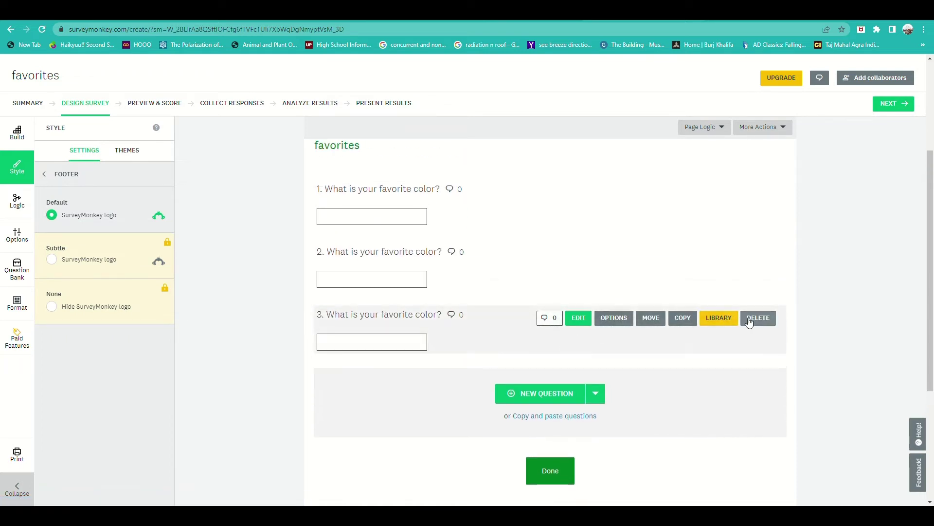
{"action": "left_click", "coordinate": [685, 321]}
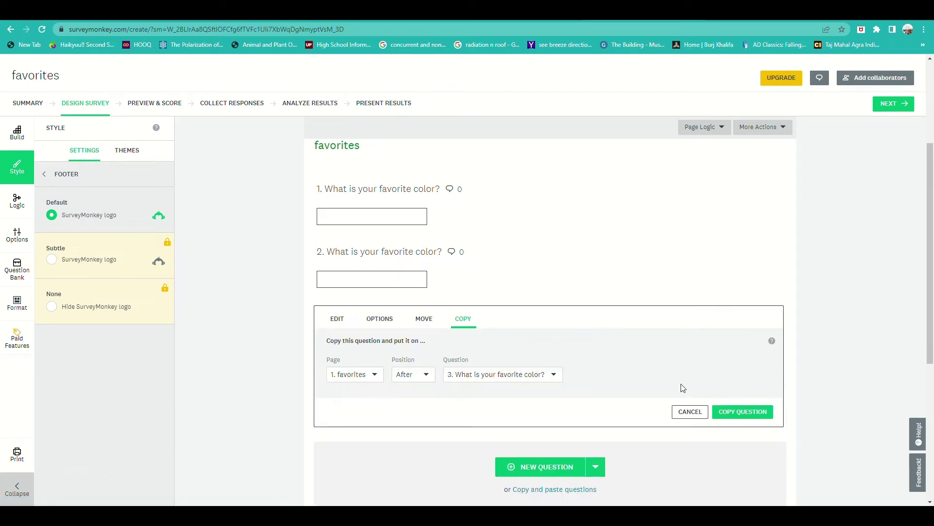
{"action": "left_click", "coordinate": [744, 413]}
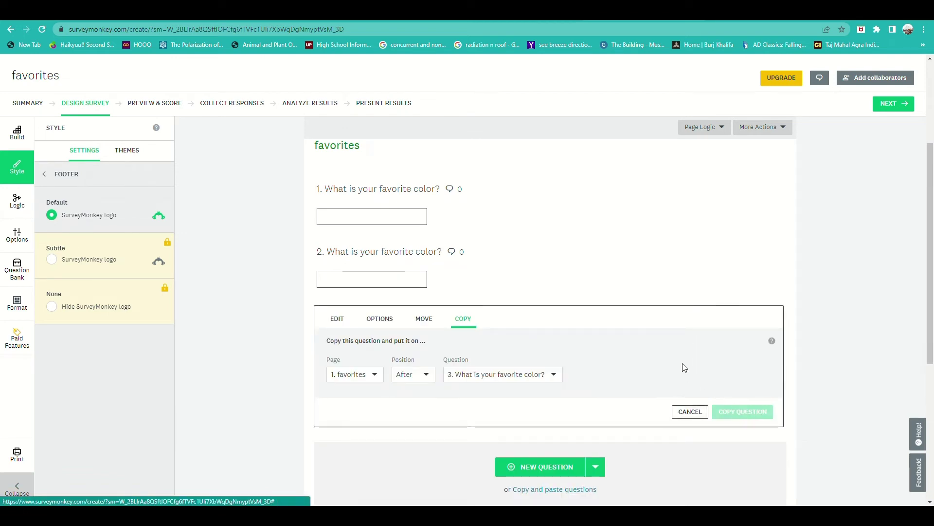
{"action": "left_click", "coordinate": [683, 319]}
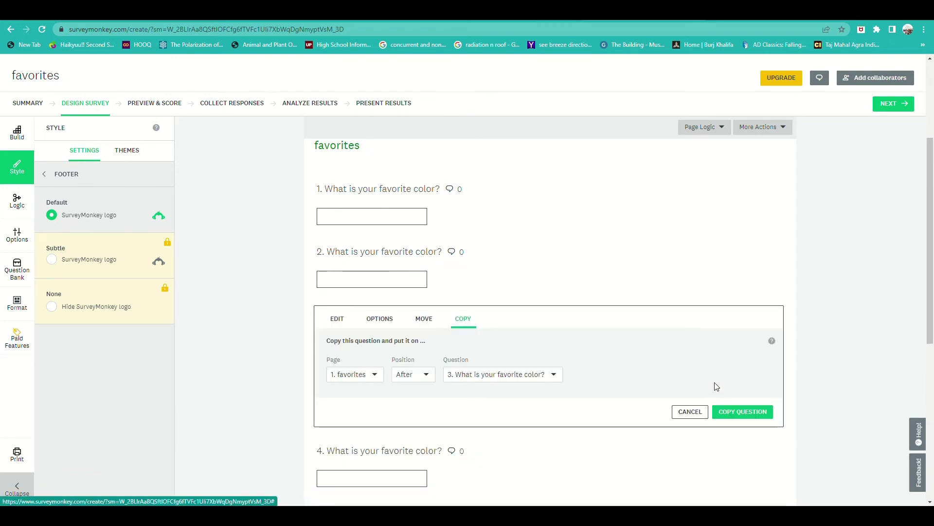
{"action": "left_click", "coordinate": [735, 413]}
{"action": "scroll", "coordinate": [484, 373], "scroll_direction": "down", "scroll_amount": 2}
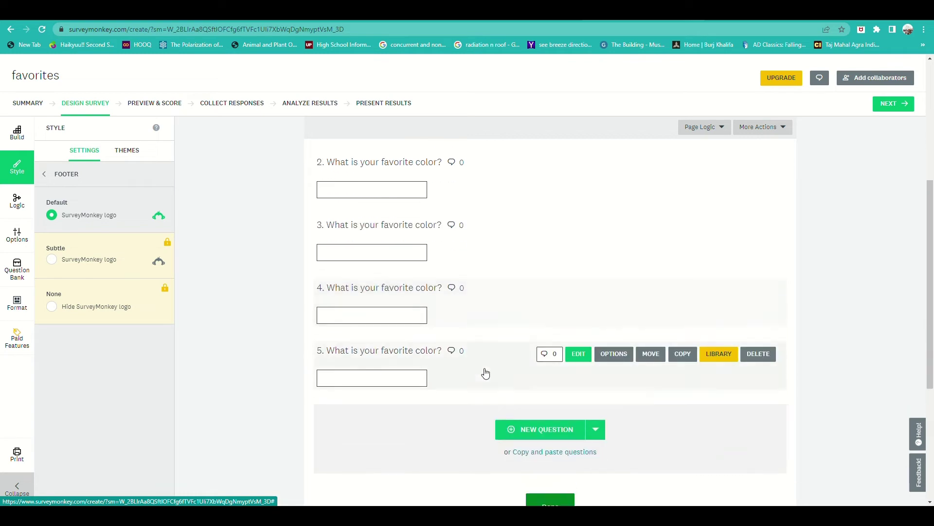
{"action": "scroll", "coordinate": [486, 373], "scroll_direction": "up", "scroll_amount": 3}
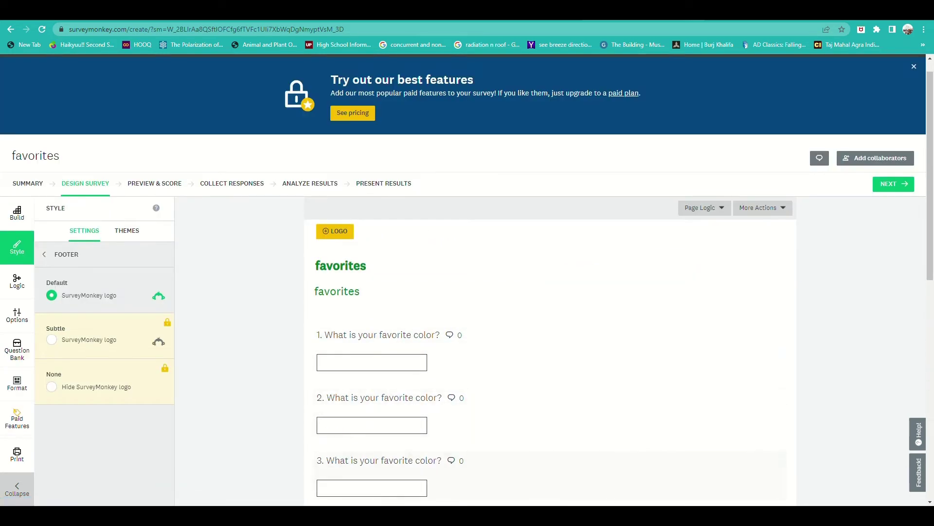
- Reword question 2 to the favorite type of food question copied from Notepad
{"action": "key", "text": "alt+Tab"}
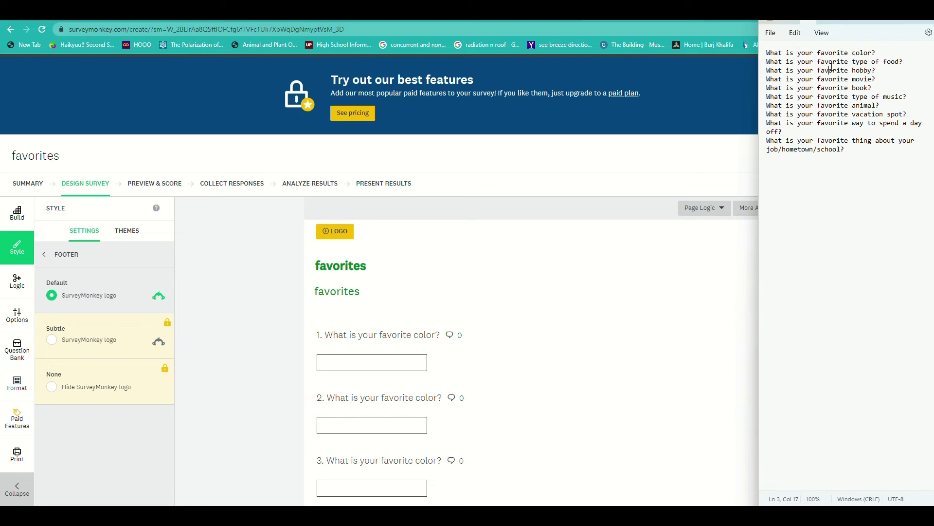
{"action": "double_click", "coordinate": [827, 70]}
{"action": "triple_click", "coordinate": [829, 62]}
{"action": "right_click", "coordinate": [829, 62]}
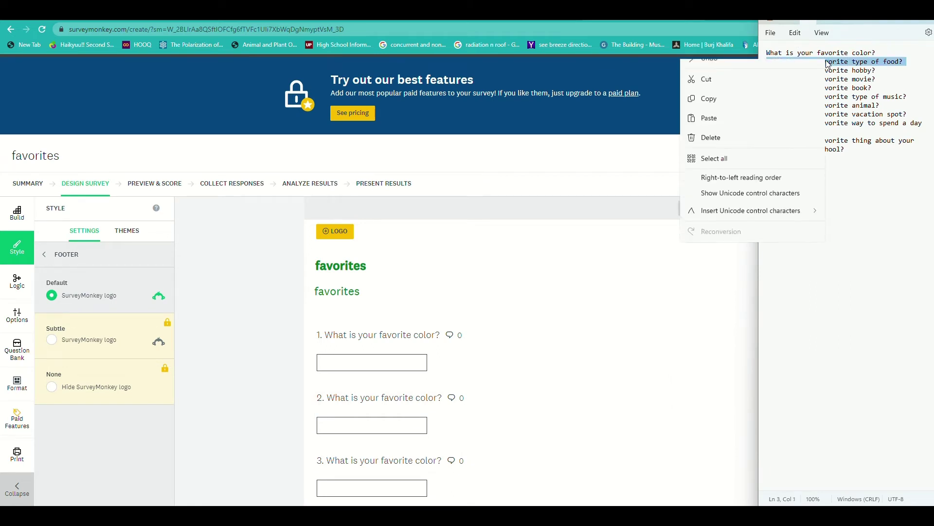
{"action": "left_click", "coordinate": [766, 111]}
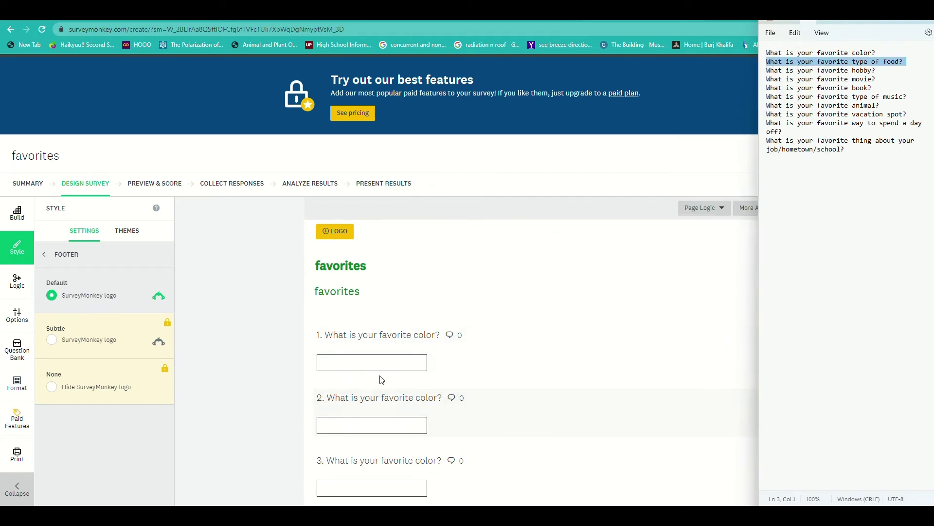
{"action": "scroll", "coordinate": [380, 341], "scroll_direction": "down", "scroll_amount": 2}
{"action": "left_click", "coordinate": [382, 302]}
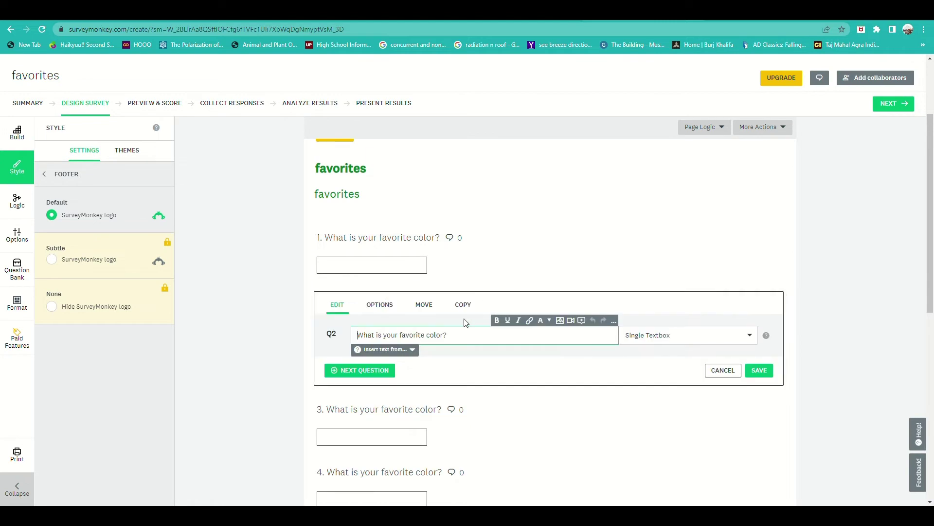
{"action": "triple_click", "coordinate": [424, 335]}
{"action": "key", "text": "ctrl+v"}
{"action": "left_click", "coordinate": [389, 447]}
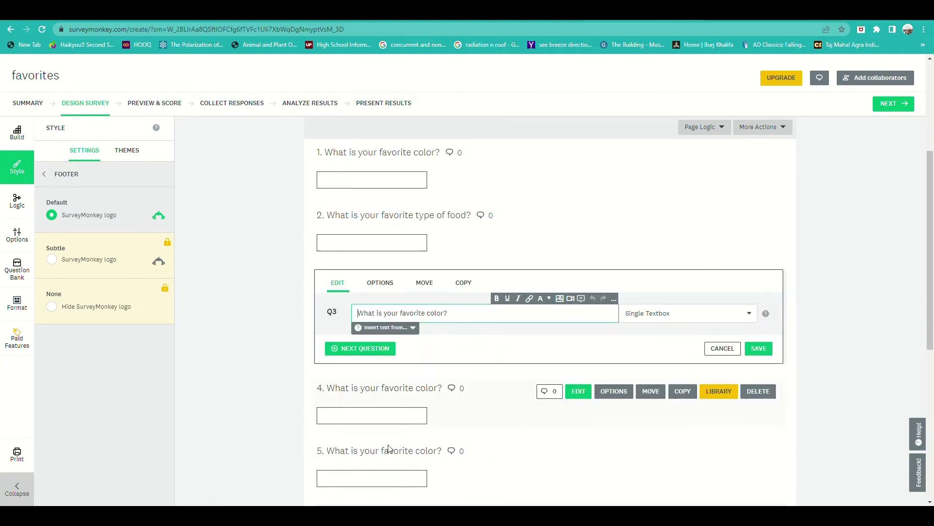
- Replace question 4's wording with the favorite hobby question
{"action": "scroll", "coordinate": [390, 448], "scroll_direction": "down", "scroll_amount": 3}
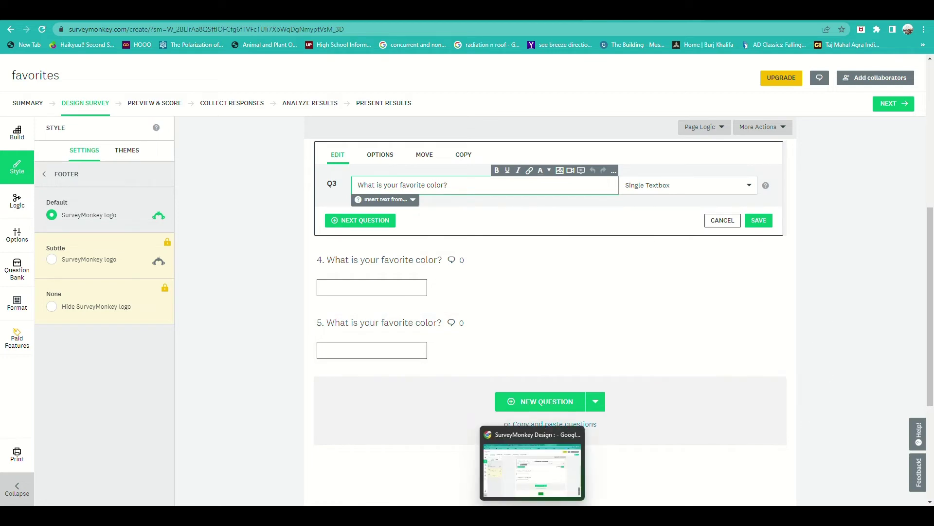
{"action": "left_click", "coordinate": [532, 465]}
{"action": "triple_click", "coordinate": [823, 73]}
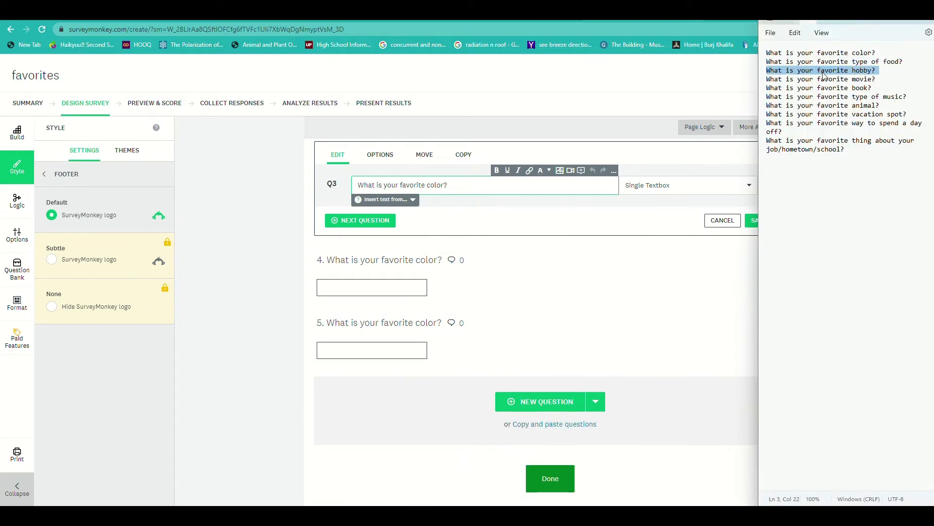
{"action": "left_click", "coordinate": [626, 302]}
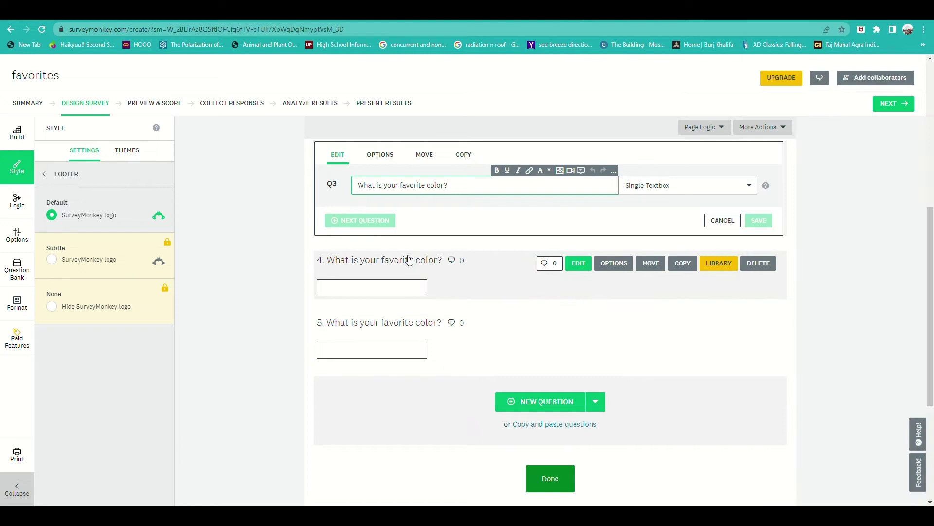
{"action": "left_click", "coordinate": [398, 262]}
{"action": "triple_click", "coordinate": [388, 247]}
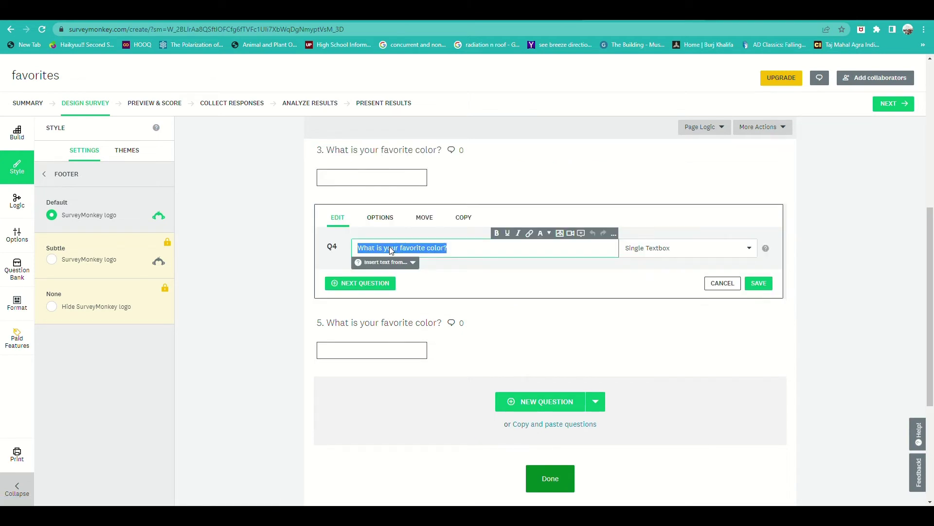
{"action": "key", "text": "ctrl+v"}
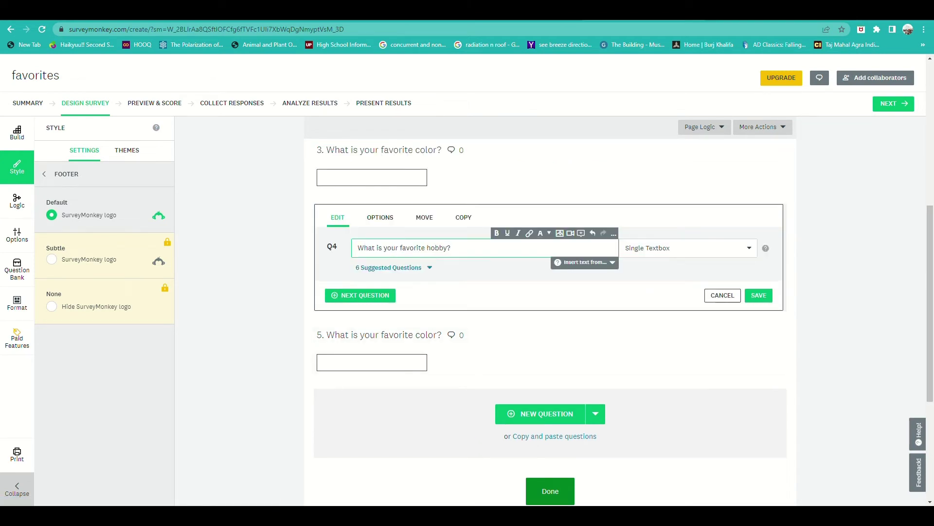
- Replace question 5's wording with the favorite movie question and save it
{"action": "key", "text": "alt+Tab"}
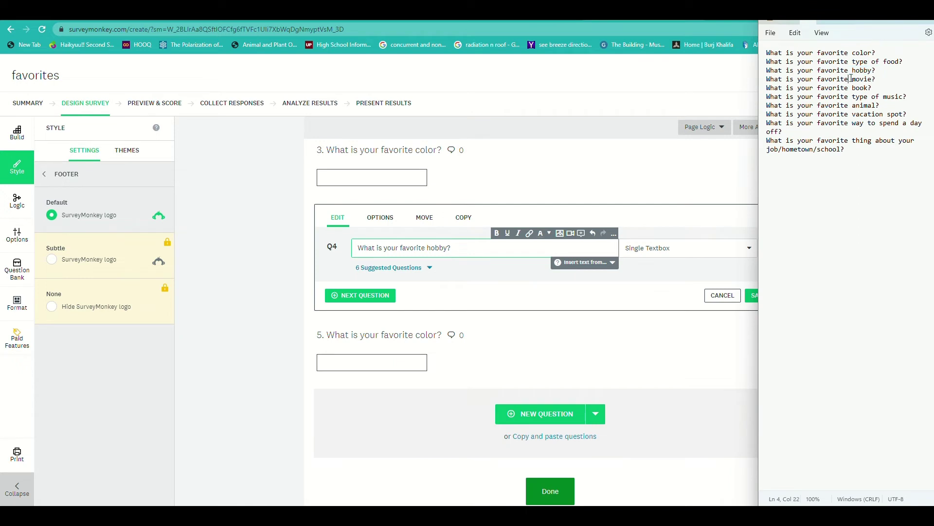
{"action": "triple_click", "coordinate": [852, 79]}
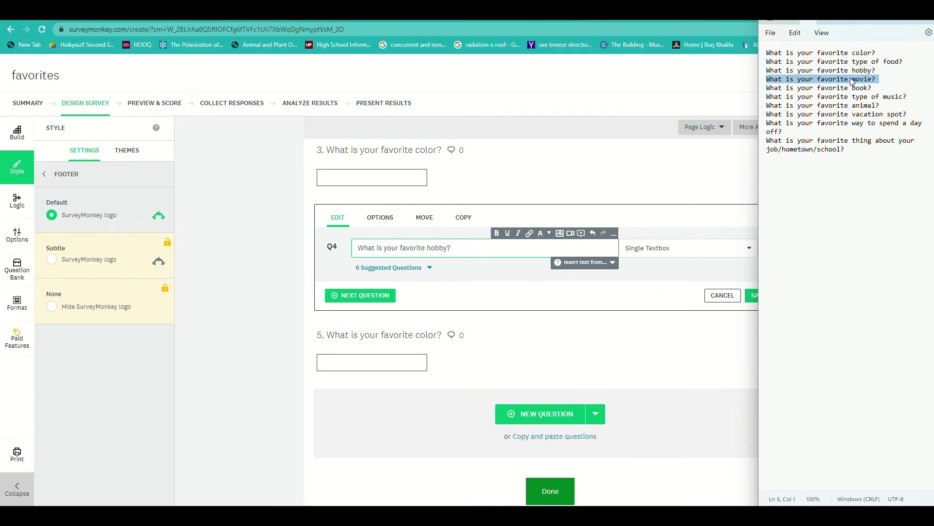
{"action": "left_click", "coordinate": [384, 365]}
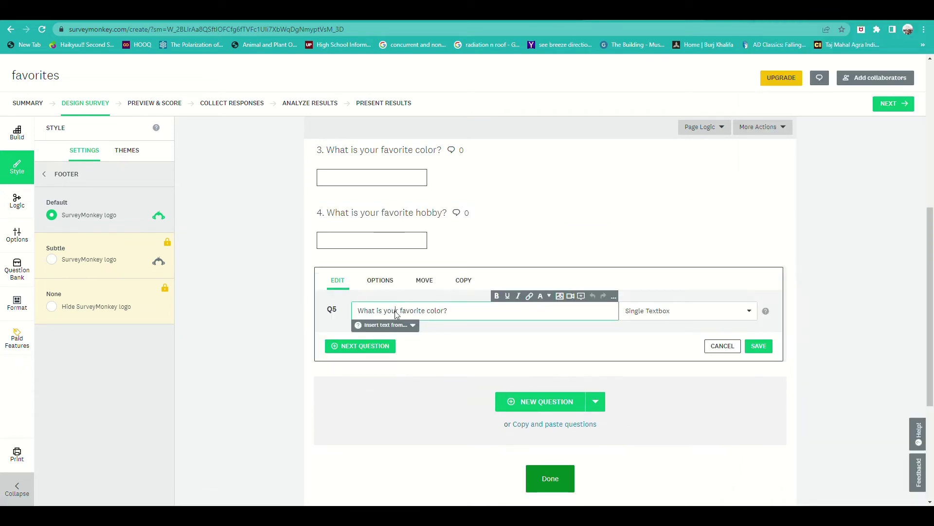
{"action": "triple_click", "coordinate": [396, 310]}
{"action": "key", "text": "ctrl+v"}
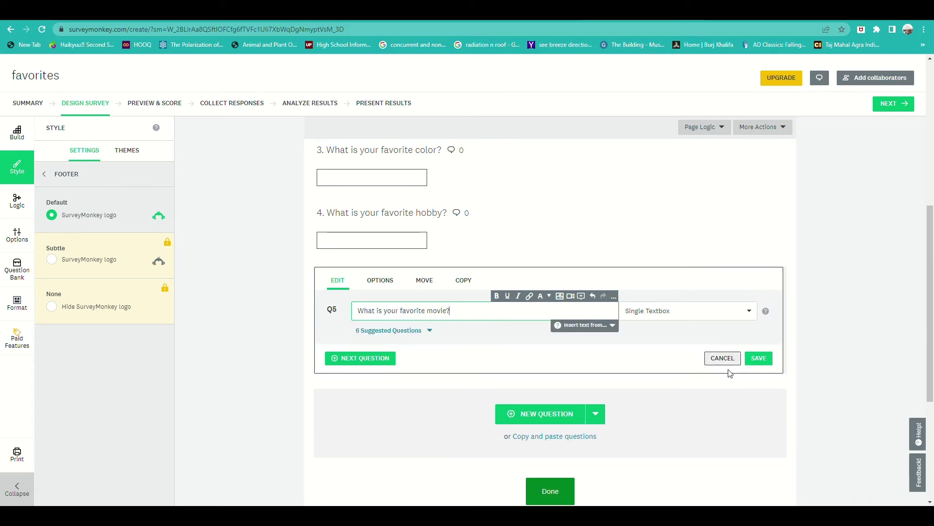
{"action": "left_click", "coordinate": [752, 361]}
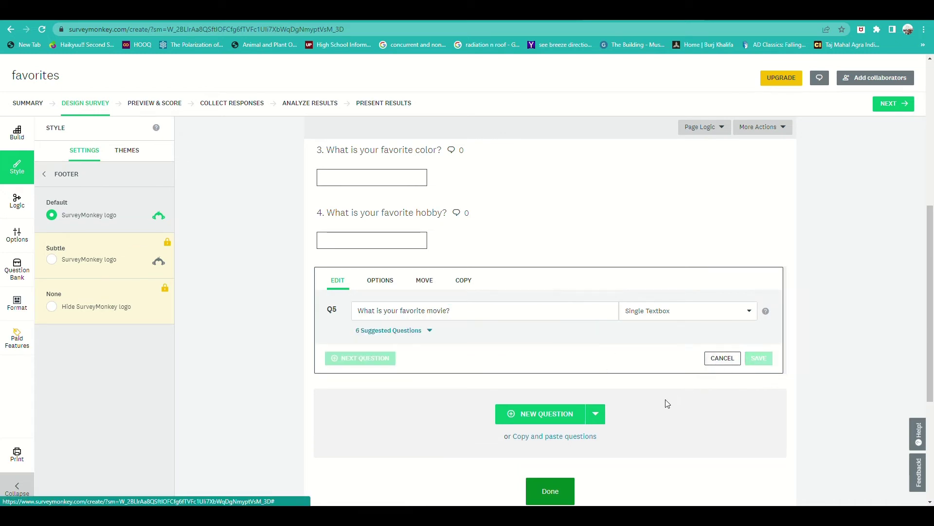
{"action": "scroll", "coordinate": [624, 447], "scroll_direction": "up", "scroll_amount": 2}
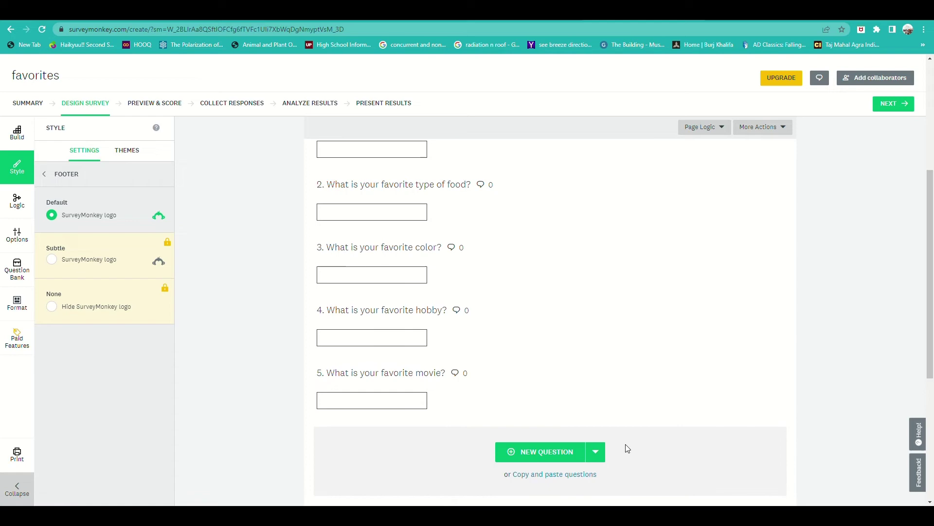
- Keep the navigation button labels unchanged and open Preview & Score for the favorites survey
{"action": "scroll", "coordinate": [625, 447], "scroll_direction": "up", "scroll_amount": 4}
{"action": "scroll", "coordinate": [622, 446], "scroll_direction": "down", "scroll_amount": 7}
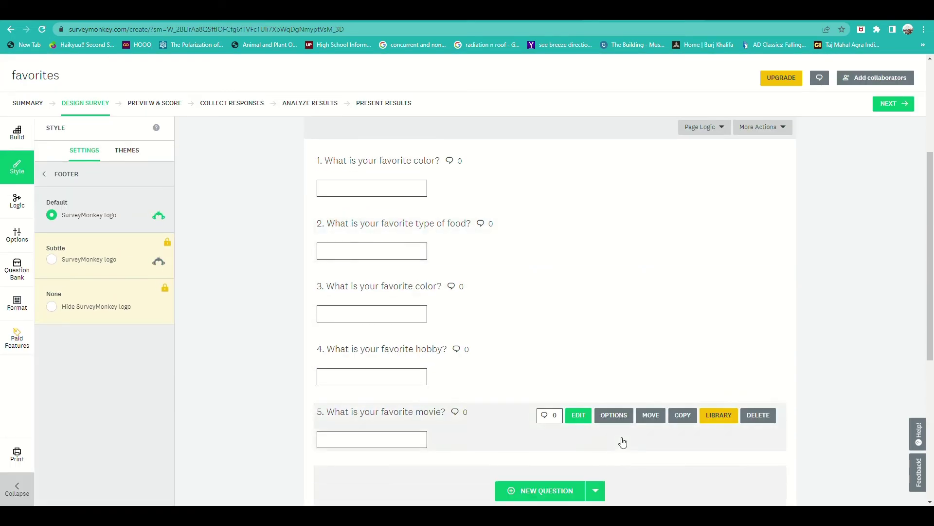
{"action": "scroll", "coordinate": [620, 441], "scroll_direction": "down", "scroll_amount": 3}
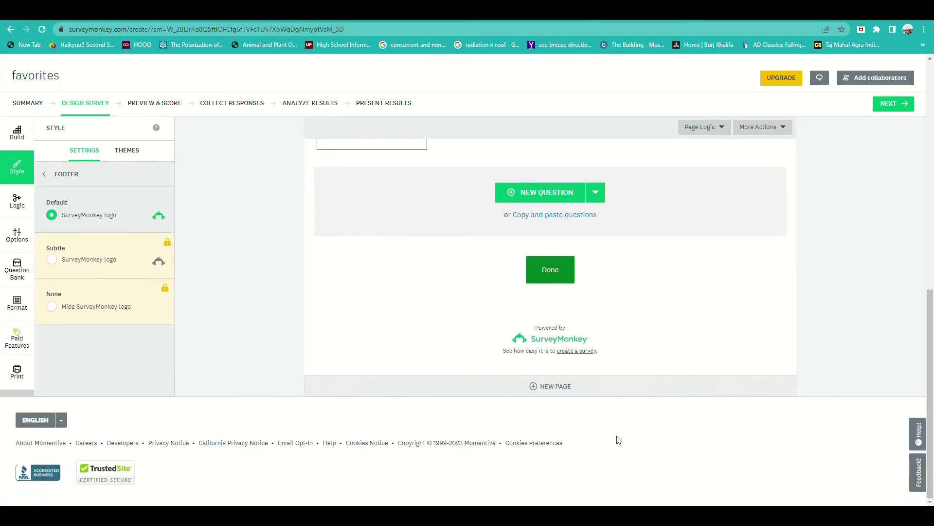
{"action": "scroll", "coordinate": [470, 325], "scroll_direction": "up", "scroll_amount": 10}
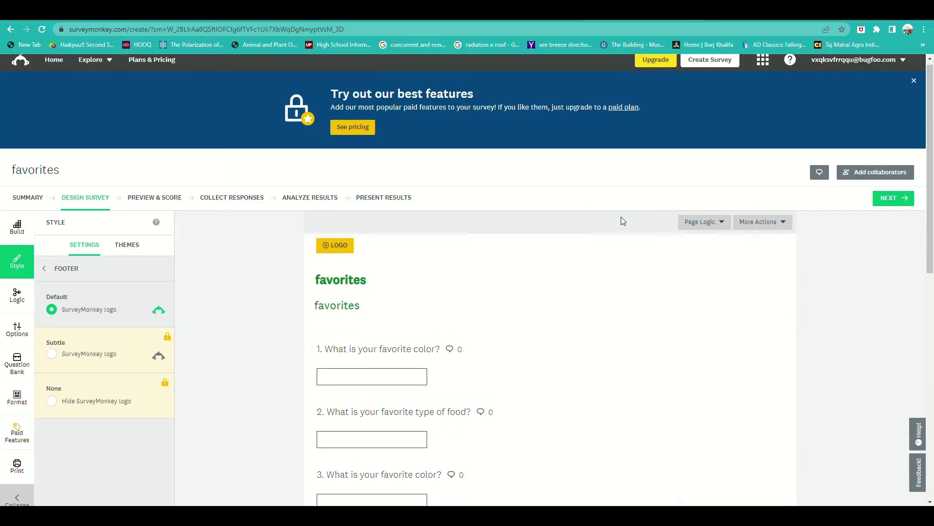
{"action": "scroll", "coordinate": [568, 234], "scroll_direction": "down", "scroll_amount": 10}
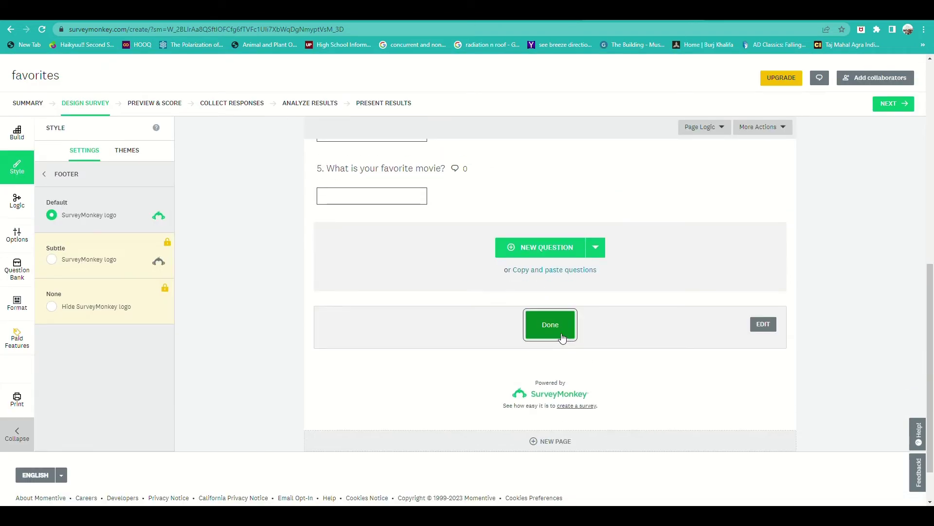
{"action": "left_click", "coordinate": [544, 334]}
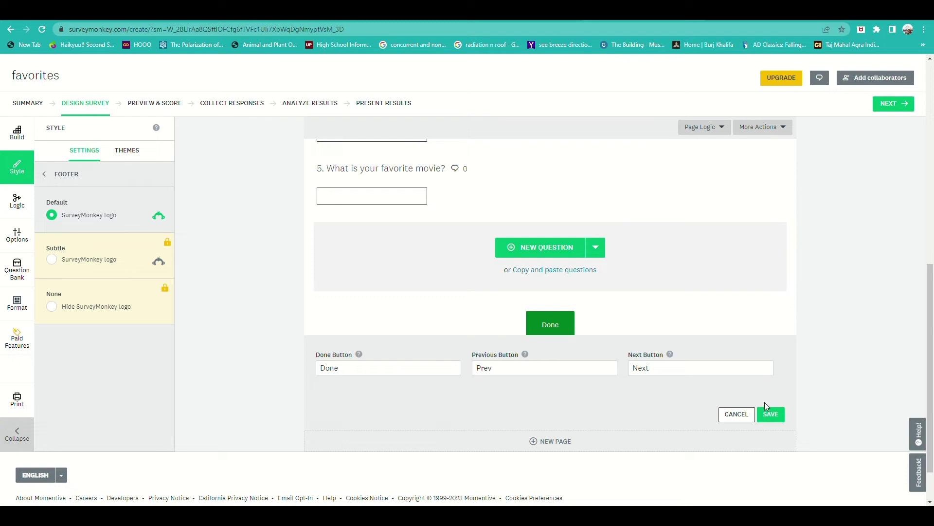
{"action": "left_click", "coordinate": [770, 413]}
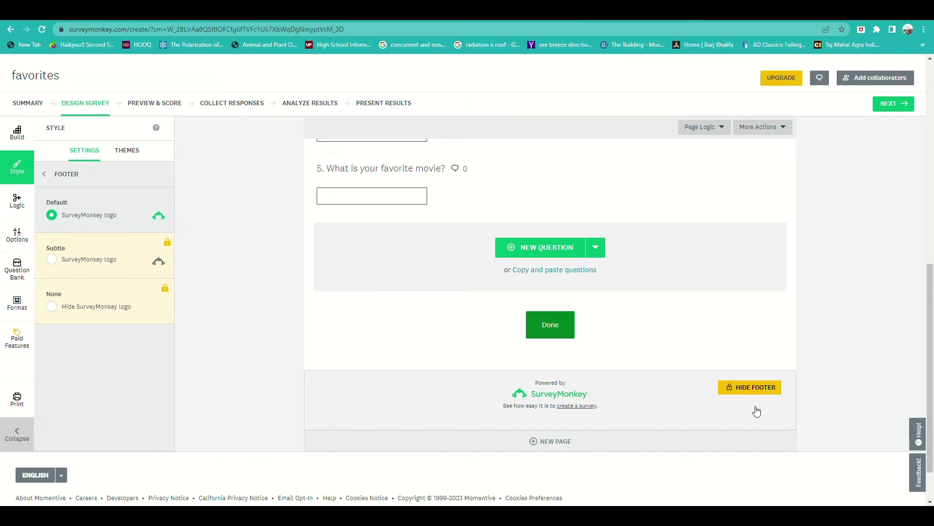
{"action": "left_click", "coordinate": [550, 326]}
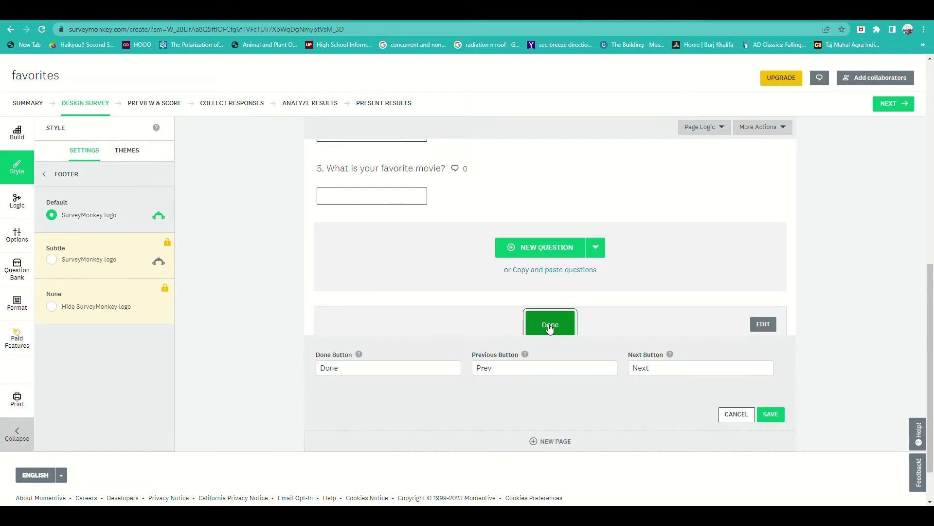
{"action": "left_click", "coordinate": [771, 415]}
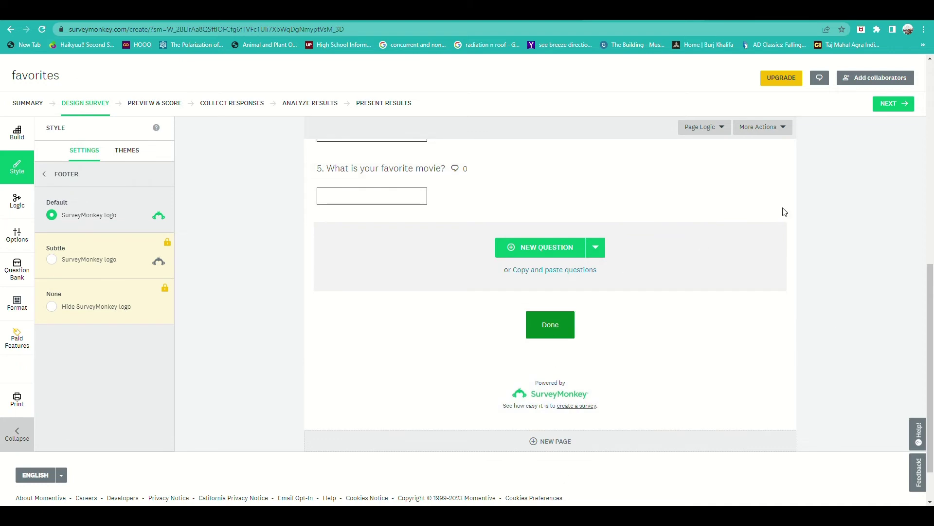
{"action": "left_click", "coordinate": [888, 105]}
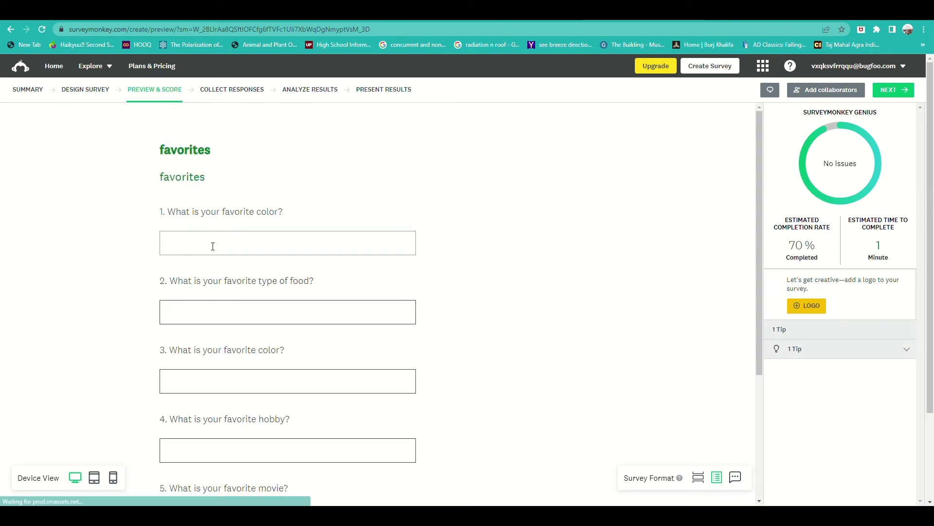
{"action": "left_click", "coordinate": [213, 246]}
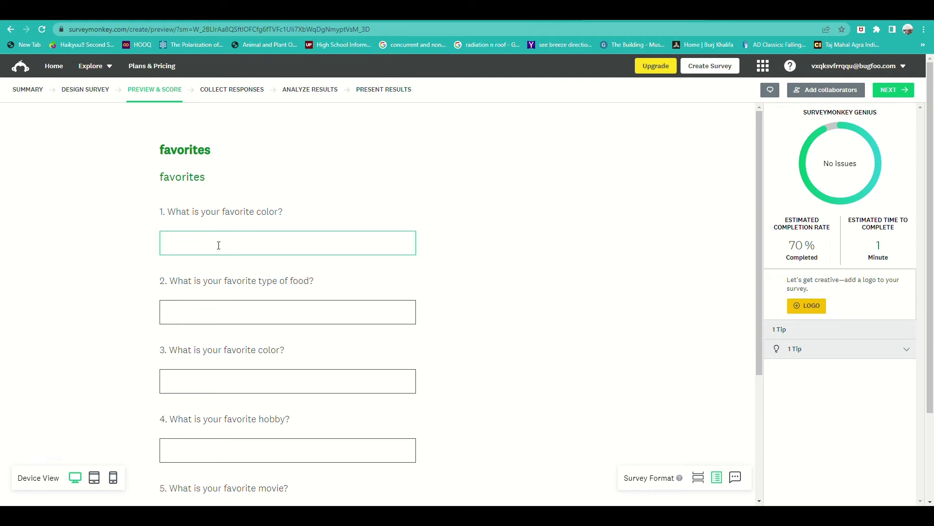
- Expand and collapse the improvement tip, then click through the preview's answer boxes
{"action": "left_click", "coordinate": [901, 351]}
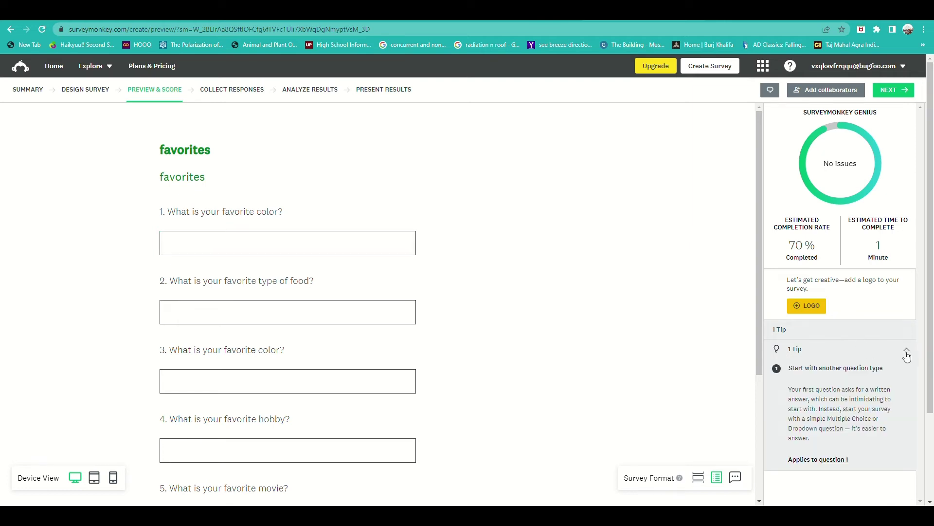
{"action": "left_click", "coordinate": [908, 352]}
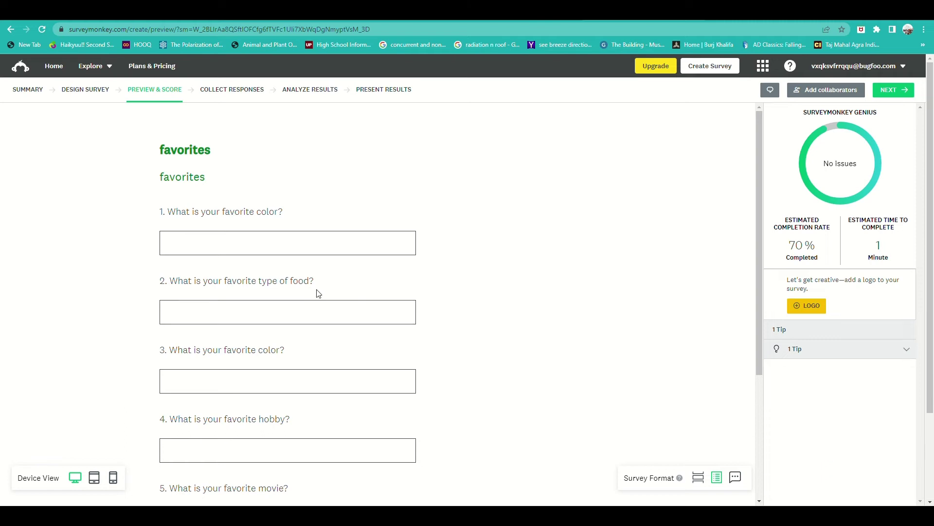
{"action": "left_click", "coordinate": [329, 242]}
{"action": "left_click", "coordinate": [246, 310]}
{"action": "left_click", "coordinate": [254, 384]}
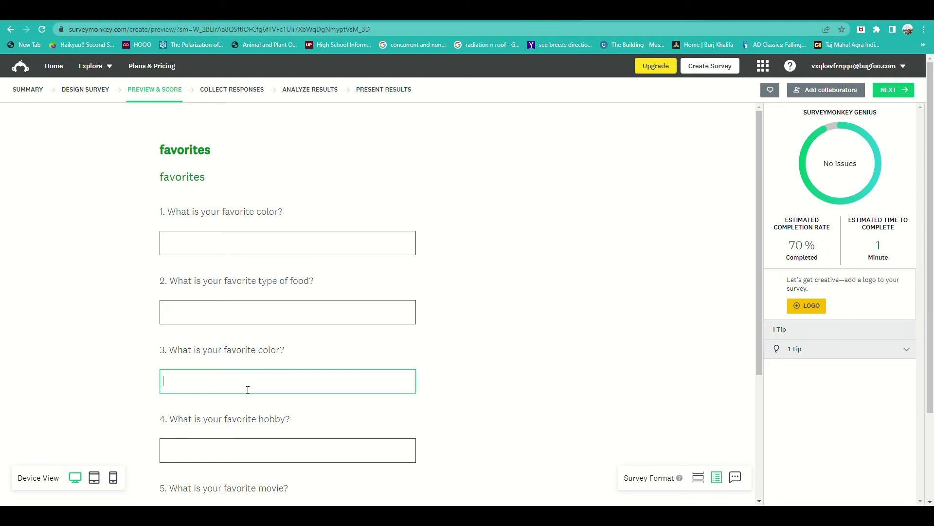
{"action": "left_click", "coordinate": [190, 242]}
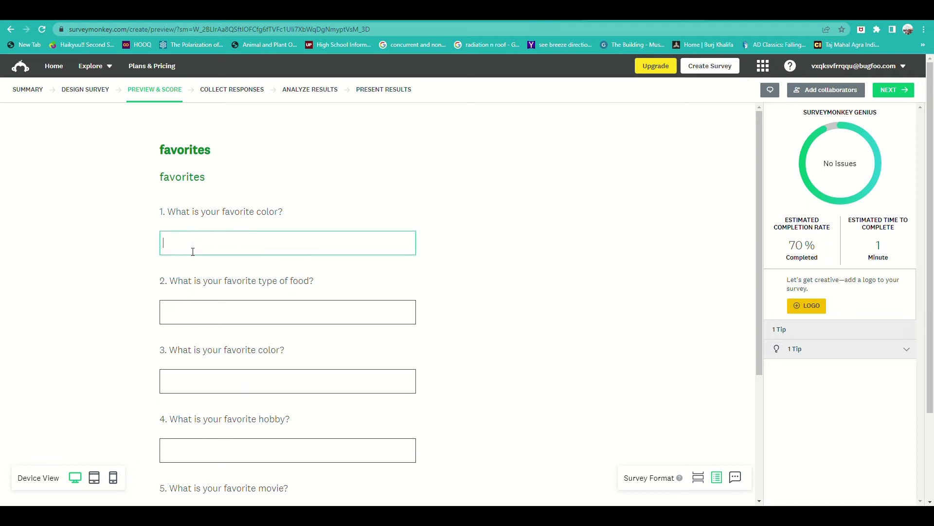
{"action": "left_click", "coordinate": [181, 309]}
{"action": "scroll", "coordinate": [213, 375], "scroll_direction": "down", "scroll_amount": 4}
{"action": "scroll", "coordinate": [213, 375], "scroll_direction": "up", "scroll_amount": 4}
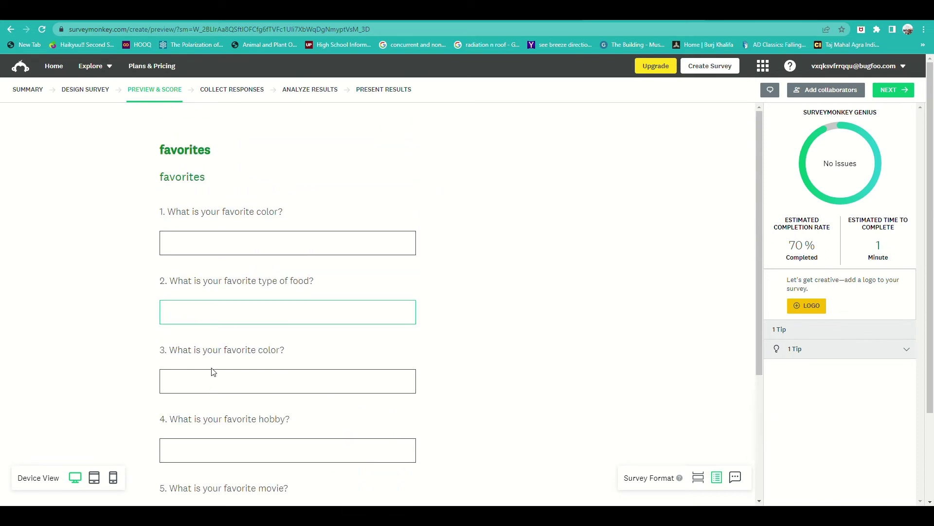
- Enter test answers orange, pizza and blue for questions 1–3
{"action": "left_click", "coordinate": [206, 245]}
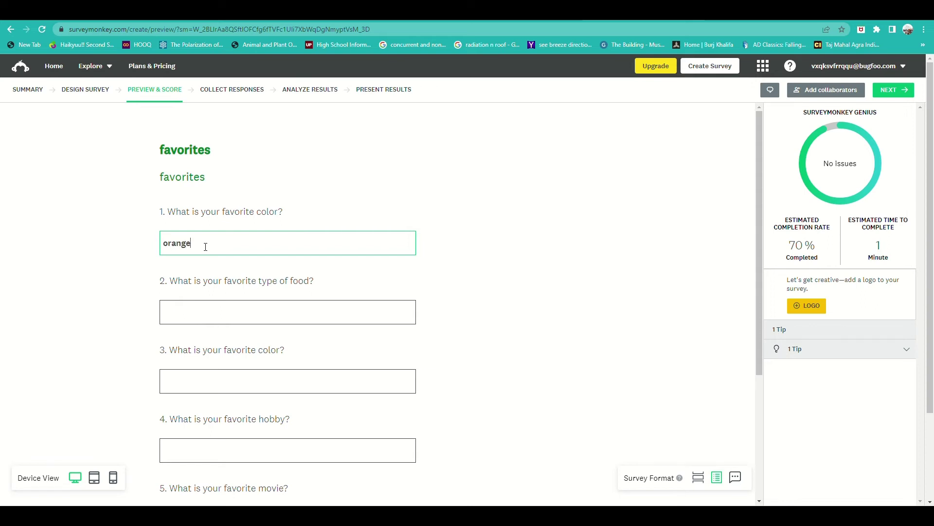
{"action": "left_click", "coordinate": [214, 317]}
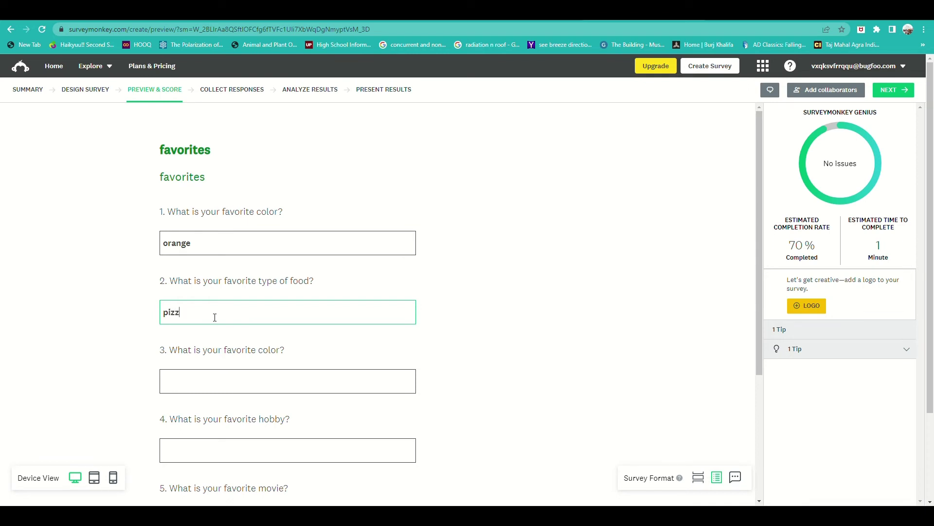
{"action": "left_click", "coordinate": [244, 392]}
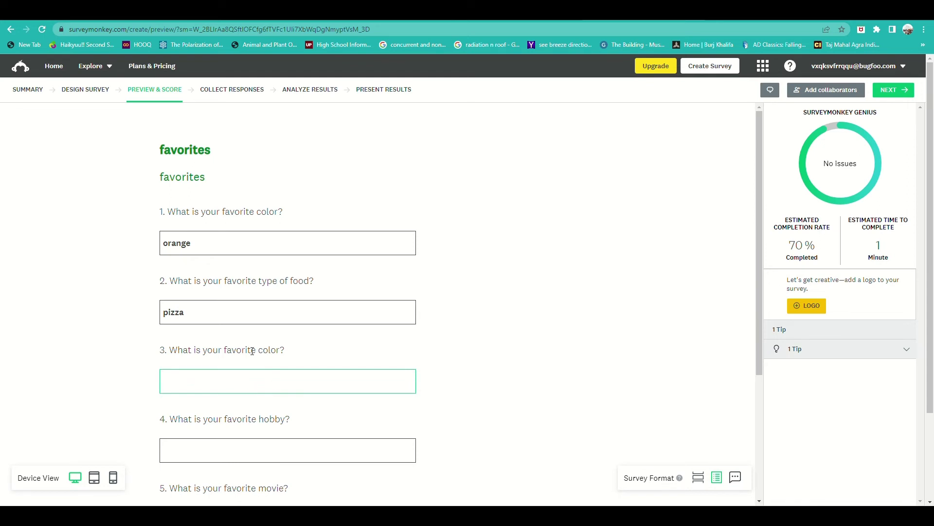
{"action": "left_click", "coordinate": [321, 430]}
- Answer question 4 with 'reading' and begin the movie answer for question 5
{"action": "key", "text": "alt+Tab"}
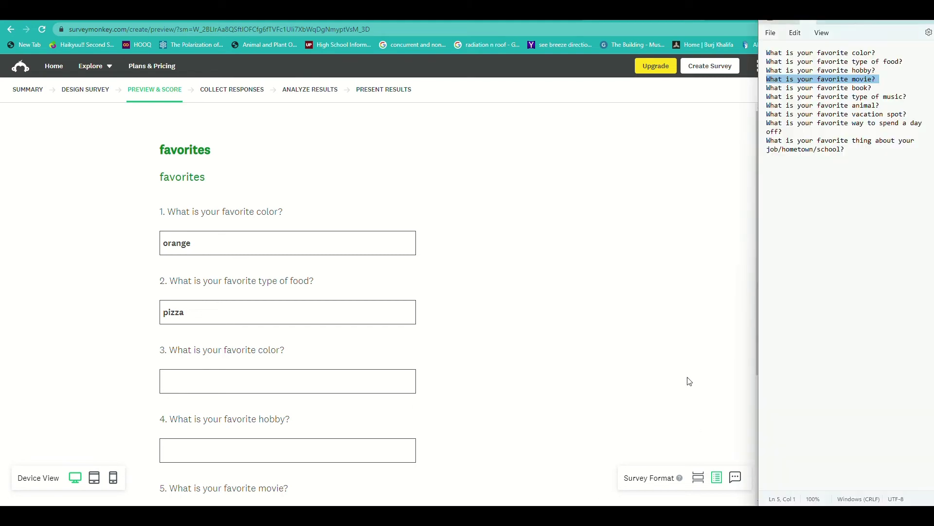
{"action": "left_click", "coordinate": [198, 382]}
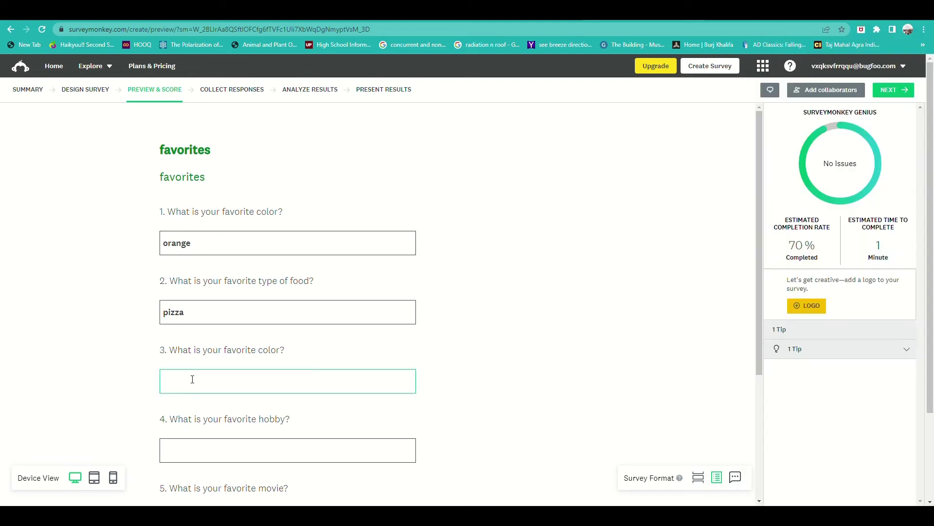
{"action": "left_click", "coordinate": [257, 445]}
{"action": "type", "text": "rea"}
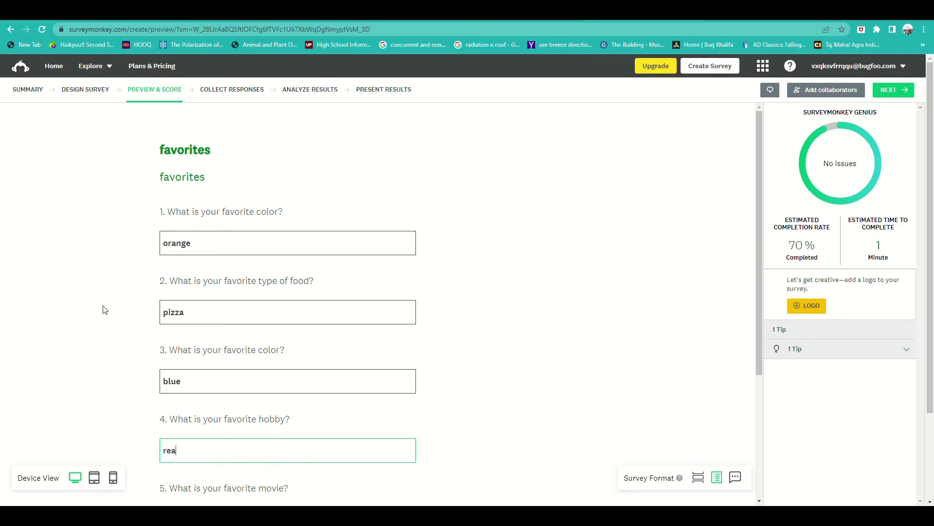
{"action": "type", "text": "ding"}
{"action": "scroll", "coordinate": [180, 299], "scroll_direction": "down", "scroll_amount": 4}
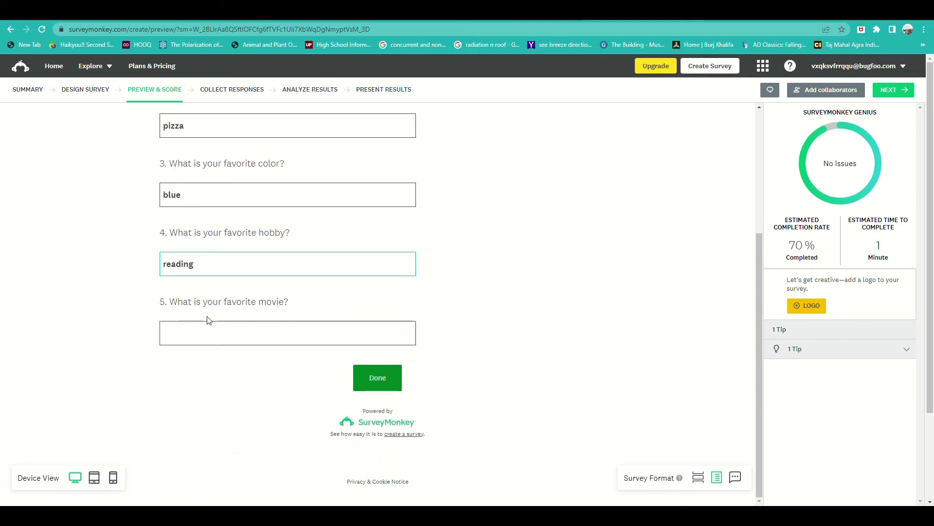
{"action": "left_click", "coordinate": [219, 342]}
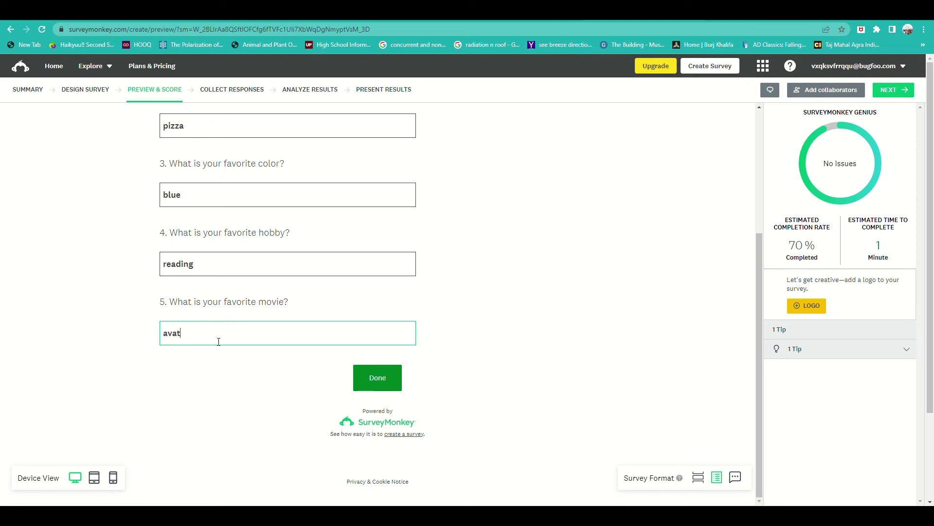
- Submit the filled-in preview, then back out of the verification prompt to an empty Preview & Score page
{"action": "left_click", "coordinate": [387, 376]}
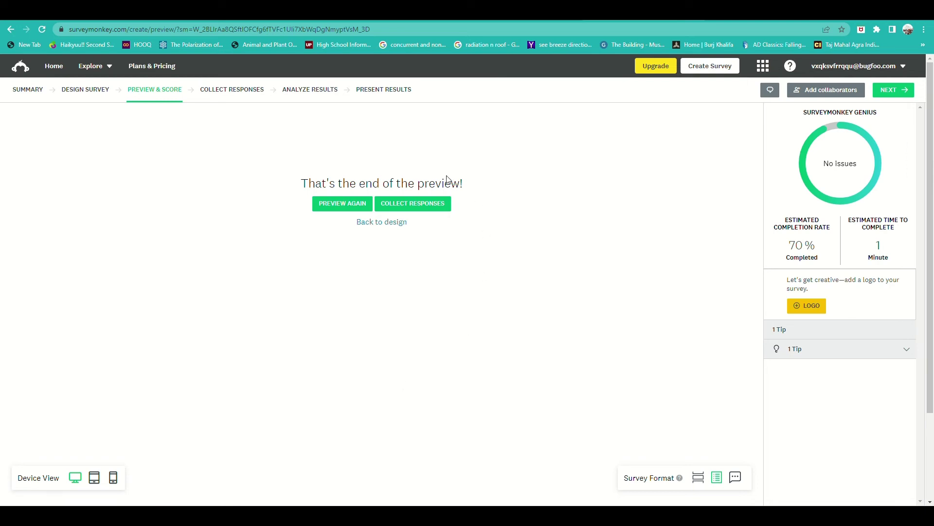
{"action": "left_click", "coordinate": [412, 206]}
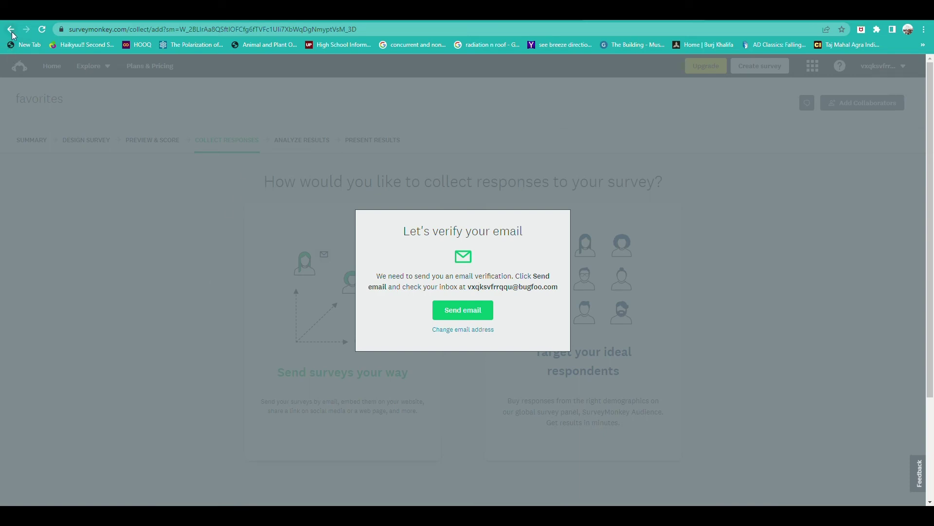
{"action": "right_click", "coordinate": [185, 252]}
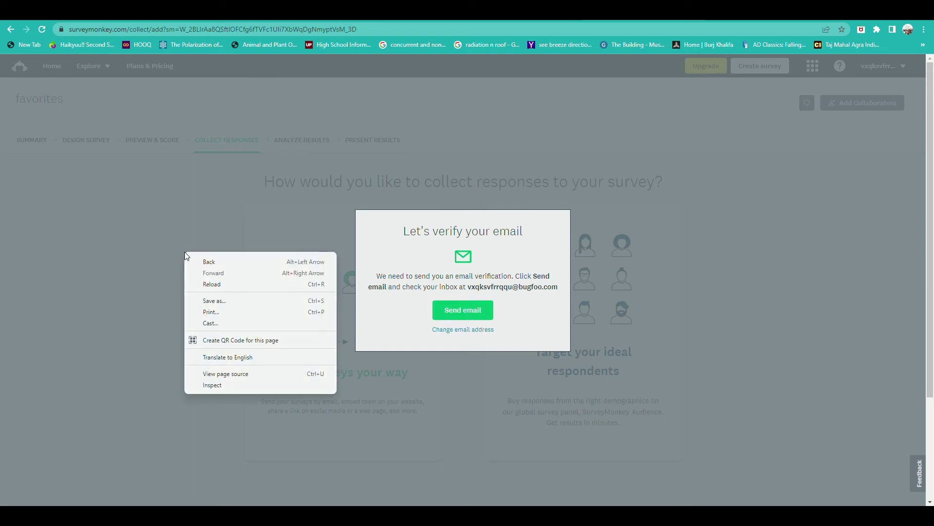
{"action": "left_click", "coordinate": [209, 266]}
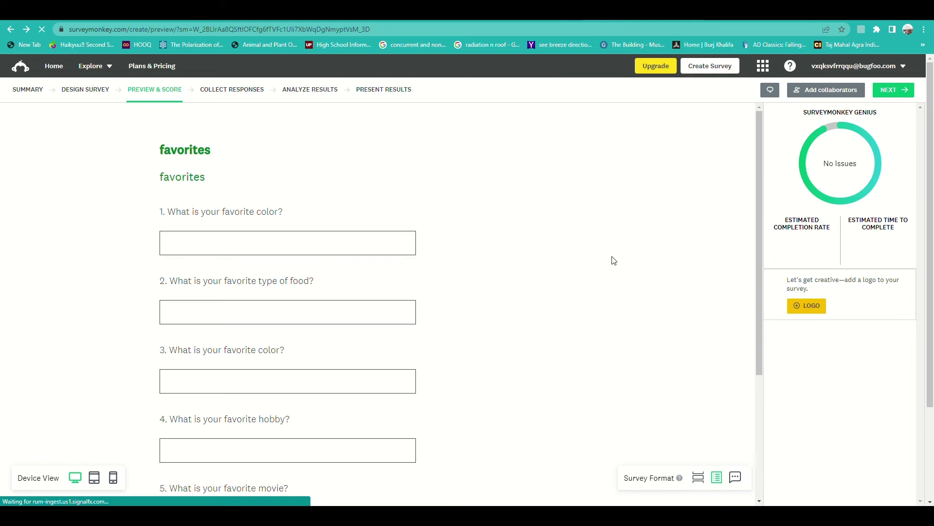
- Keep the classic survey format, cancelling the one-question-at-a-time and conversation format switches
{"action": "scroll", "coordinate": [601, 261], "scroll_direction": "down", "scroll_amount": 10}
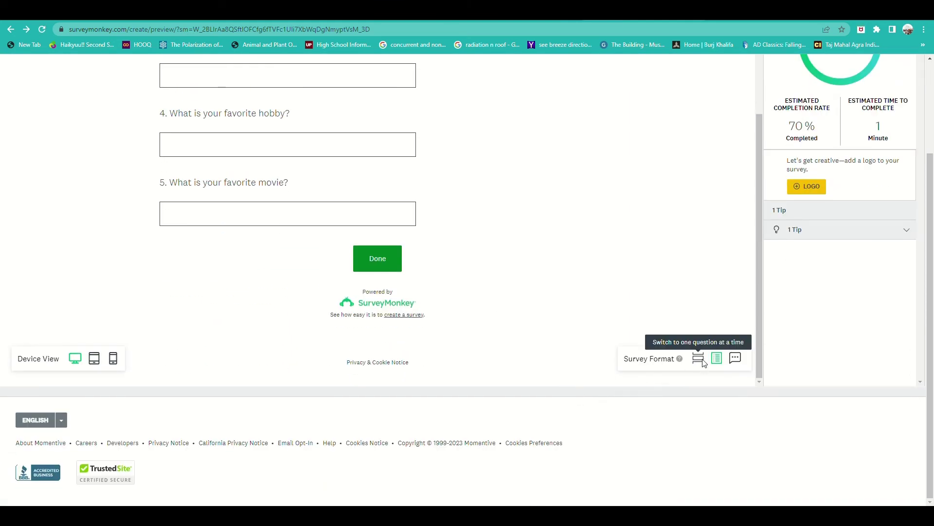
{"action": "left_click", "coordinate": [699, 358]}
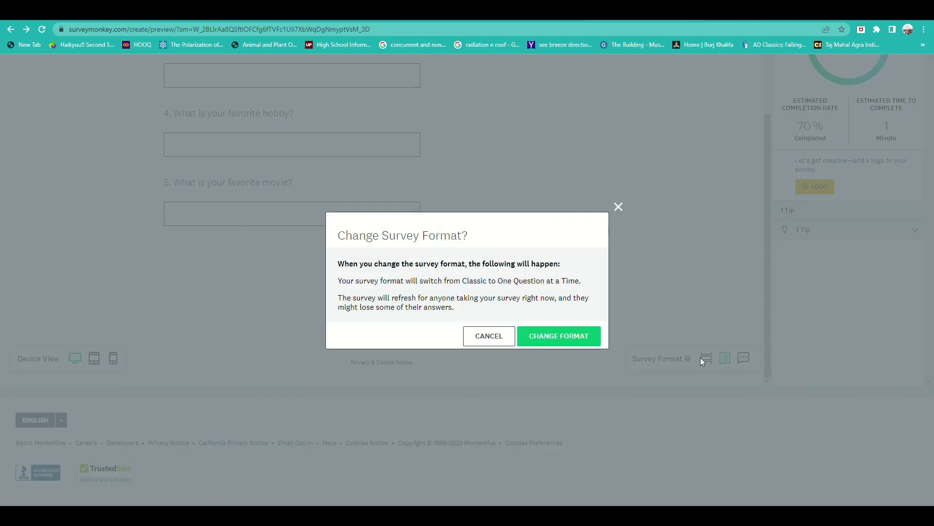
{"action": "left_click", "coordinate": [617, 208]}
{"action": "left_click", "coordinate": [738, 360]}
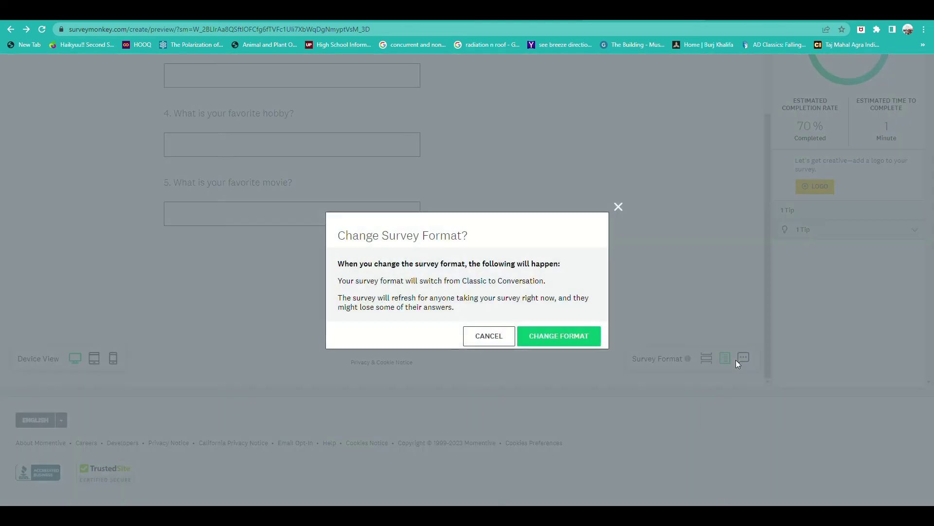
{"action": "left_click", "coordinate": [621, 209]}
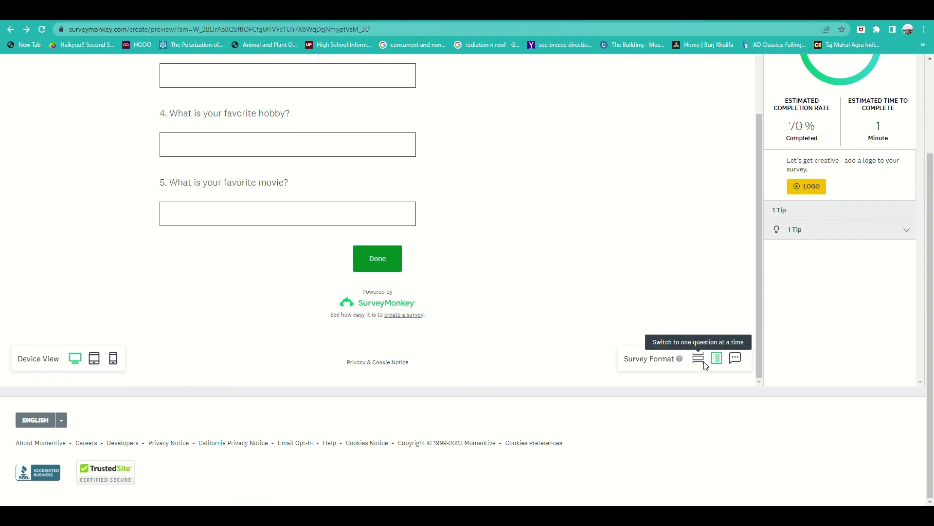
- Preview the favorites survey in tablet view, then in mobile phone view
{"action": "left_click", "coordinate": [95, 359]}
{"action": "scroll", "coordinate": [160, 389], "scroll_direction": "up", "scroll_amount": 1}
{"action": "left_click", "coordinate": [114, 412]}
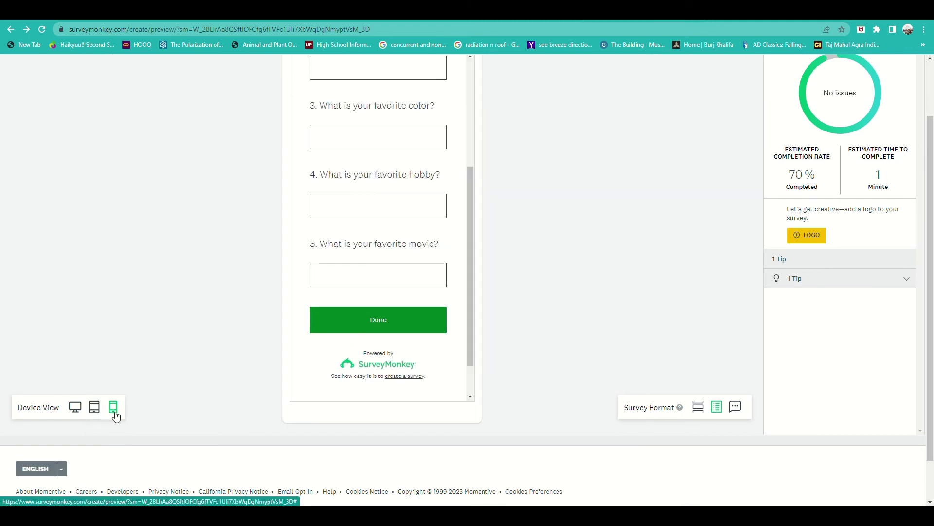
{"action": "scroll", "coordinate": [349, 372], "scroll_direction": "up", "scroll_amount": 5}
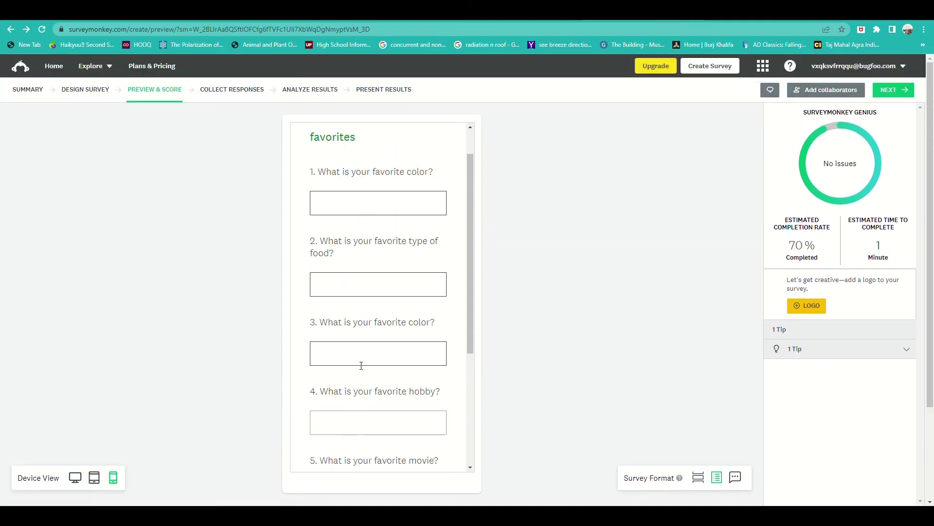
- Proceed to Collect Responses, send the account verification email, and reload once verified
{"action": "left_click", "coordinate": [899, 95]}
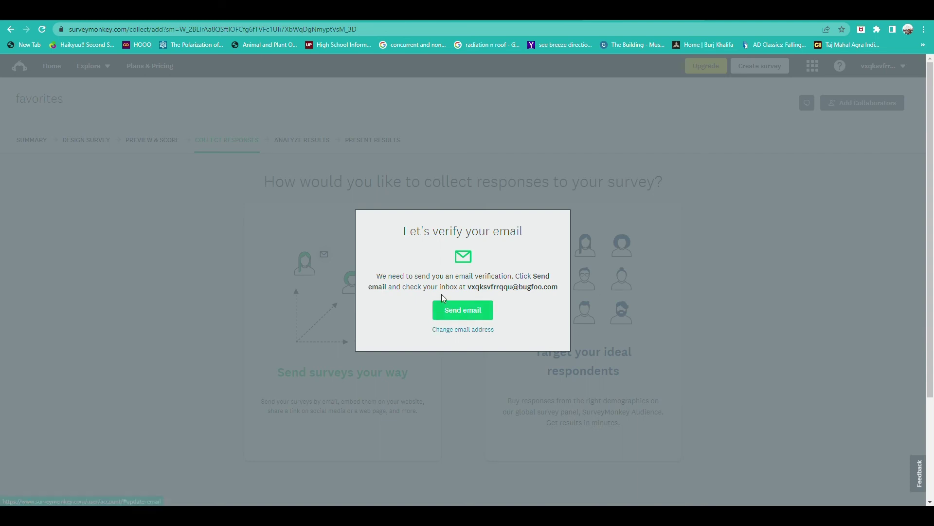
{"action": "left_click", "coordinate": [462, 315]}
{"action": "left_click", "coordinate": [42, 29]}
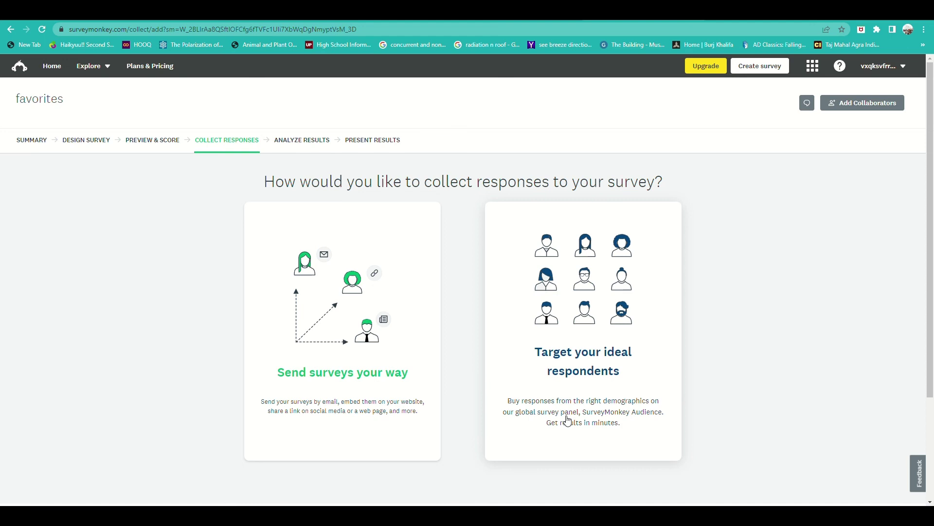
- Choose Send surveys your way, create a Share a survey link collector, and copy its link
{"action": "left_click", "coordinate": [334, 377]}
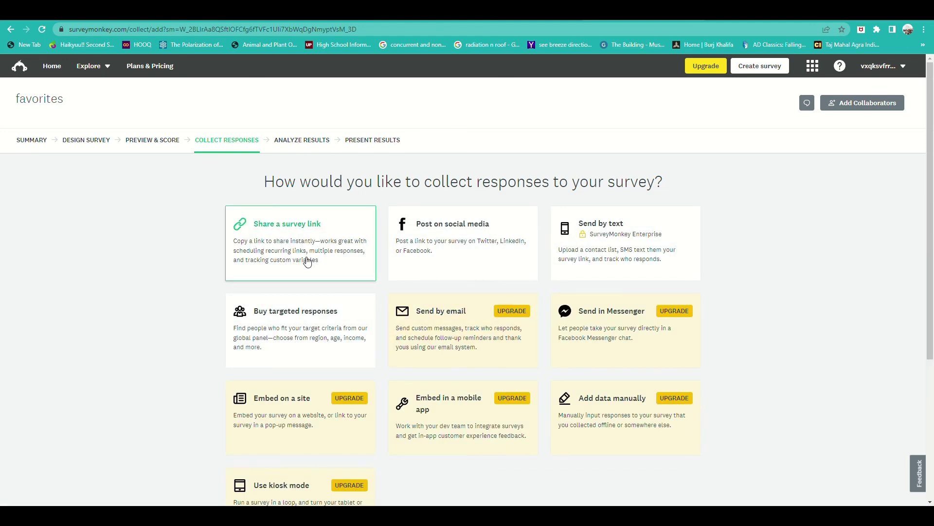
{"action": "left_click", "coordinate": [309, 263]}
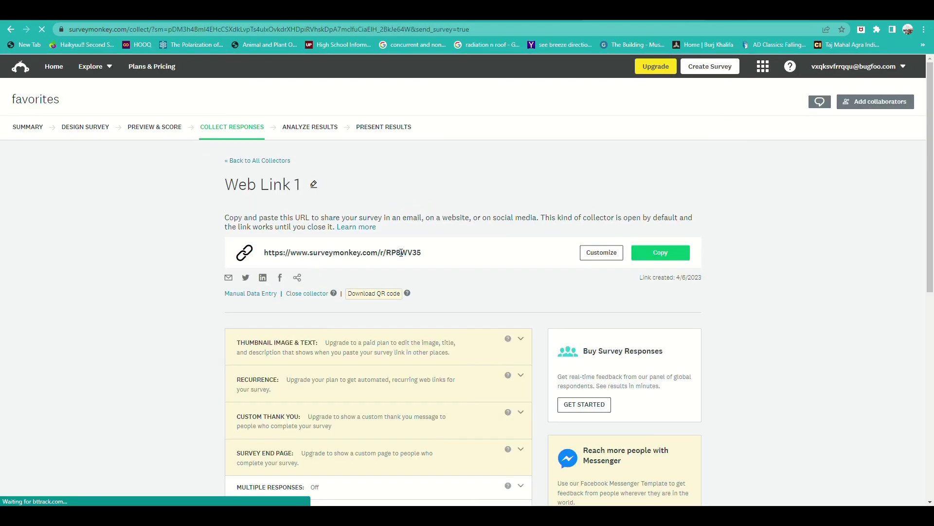
{"action": "left_click", "coordinate": [661, 254]}
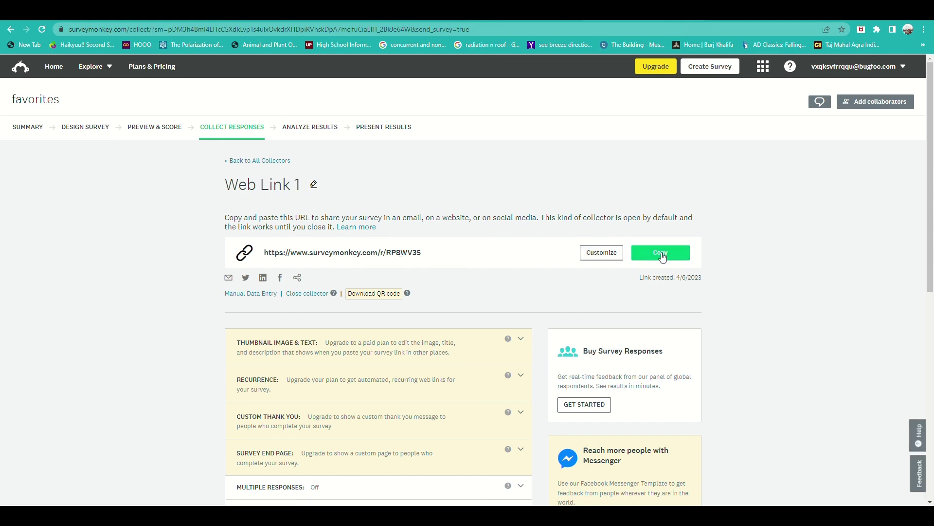
{"action": "left_click", "coordinate": [663, 254]}
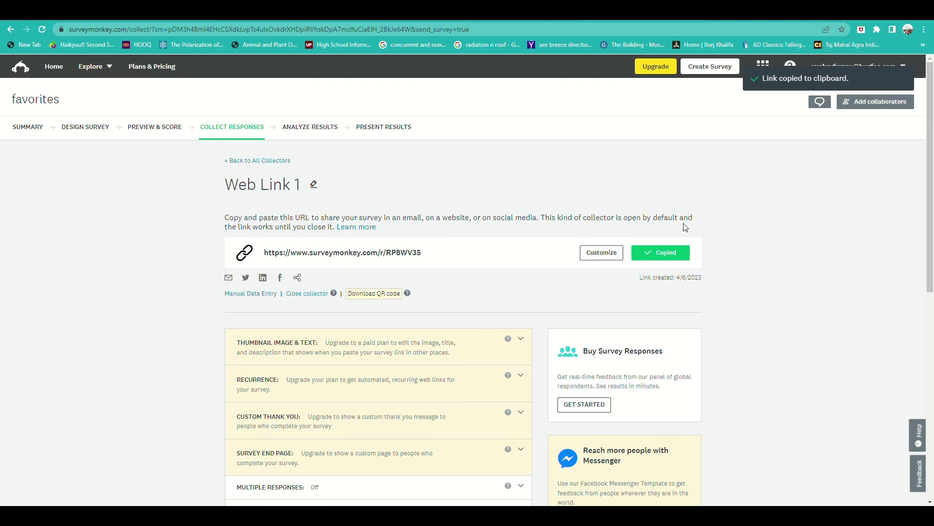
{"action": "scroll", "coordinate": [743, 359], "scroll_direction": "down", "scroll_amount": 5}
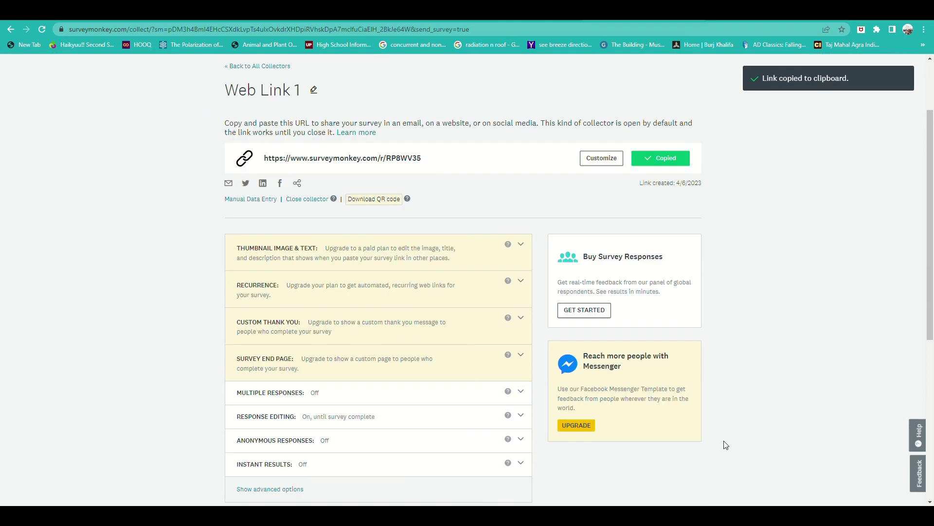
{"action": "scroll", "coordinate": [726, 447], "scroll_direction": "down", "scroll_amount": 3}
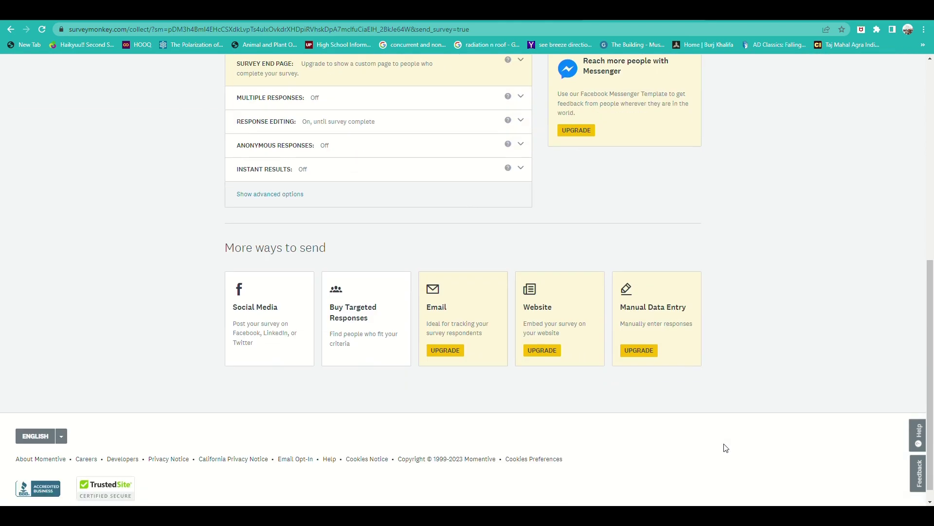
{"action": "scroll", "coordinate": [727, 447], "scroll_direction": "up", "scroll_amount": 8}
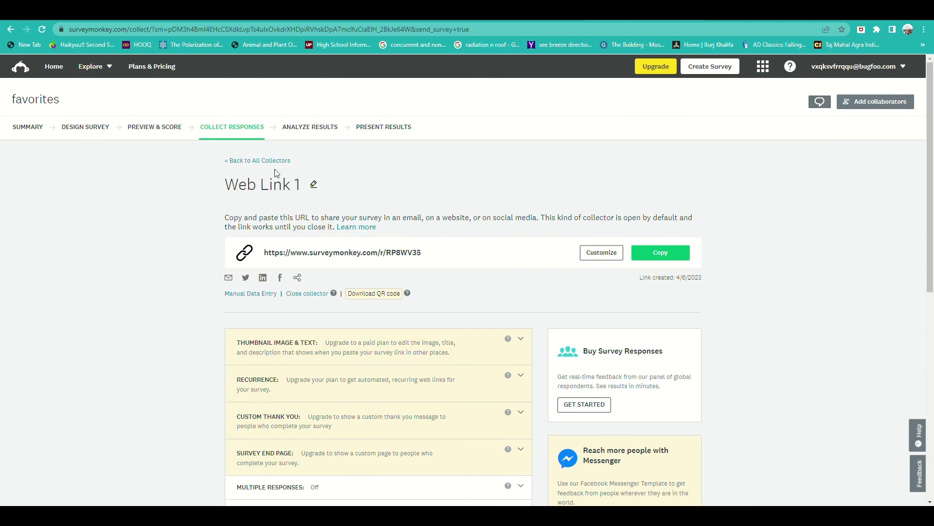
{"action": "scroll", "coordinate": [378, 173], "scroll_direction": "down", "scroll_amount": 3}
{"action": "scroll", "coordinate": [263, 292], "scroll_direction": "up", "scroll_amount": 3}
- Return to All Collectors and review Web Link 1, open with 0 responses
{"action": "left_click", "coordinate": [261, 161]}
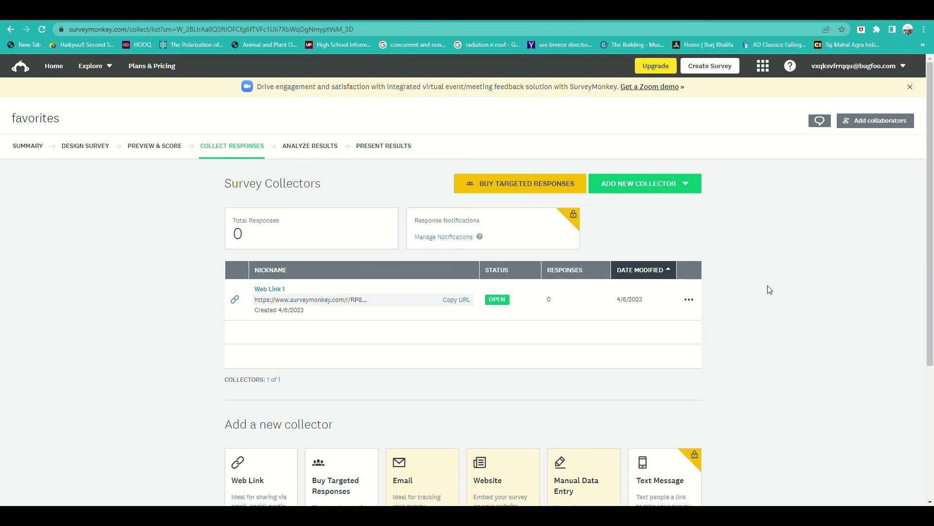
{"action": "scroll", "coordinate": [828, 301], "scroll_direction": "down", "scroll_amount": 3}
{"action": "scroll", "coordinate": [828, 302], "scroll_direction": "down", "scroll_amount": 2}
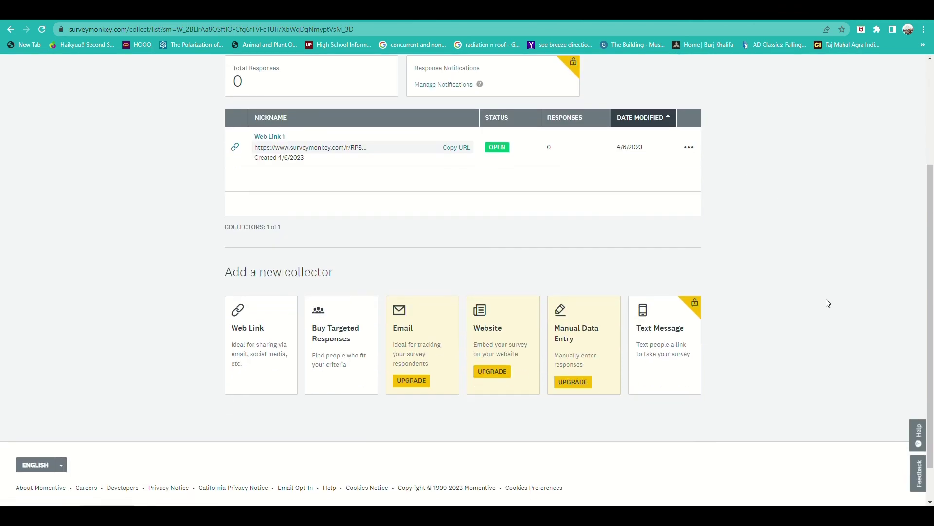
{"action": "scroll", "coordinate": [829, 303], "scroll_direction": "up", "scroll_amount": 5}
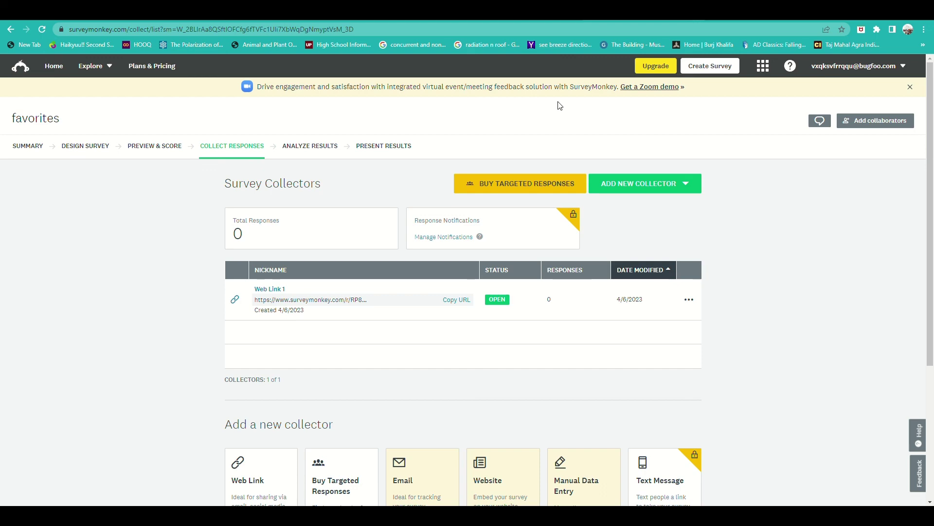
{"action": "scroll", "coordinate": [407, 282], "scroll_direction": "down", "scroll_amount": 3}
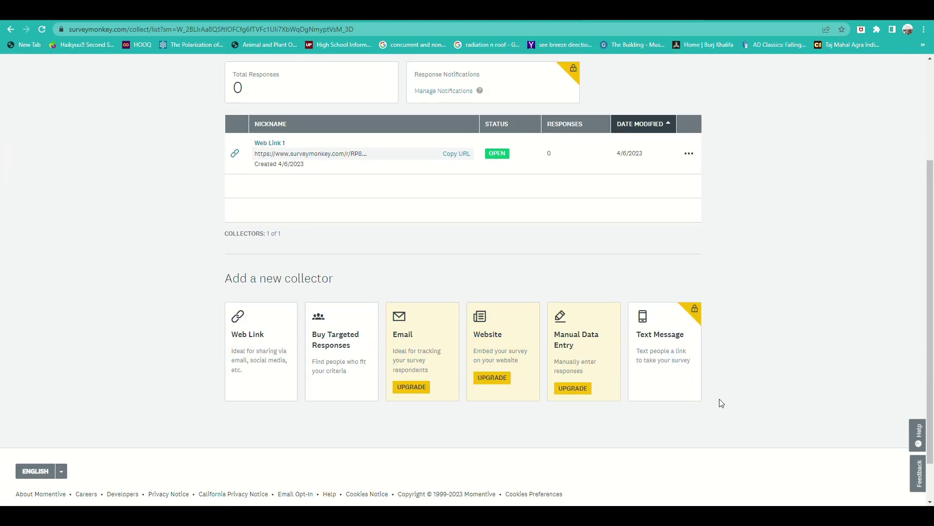